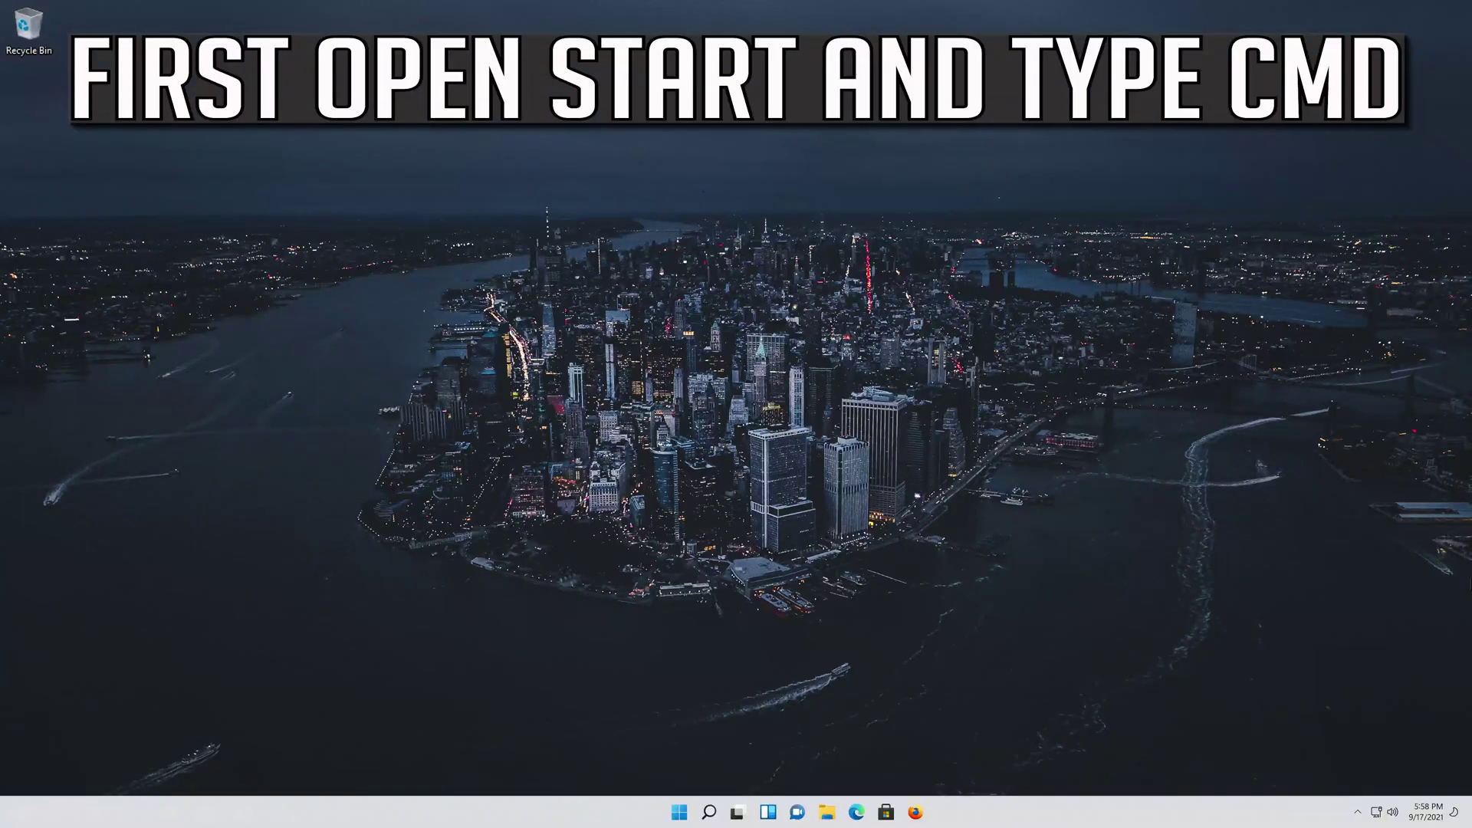
Step: Search for cmd from the Start menu and launch Command Prompt
key(super)
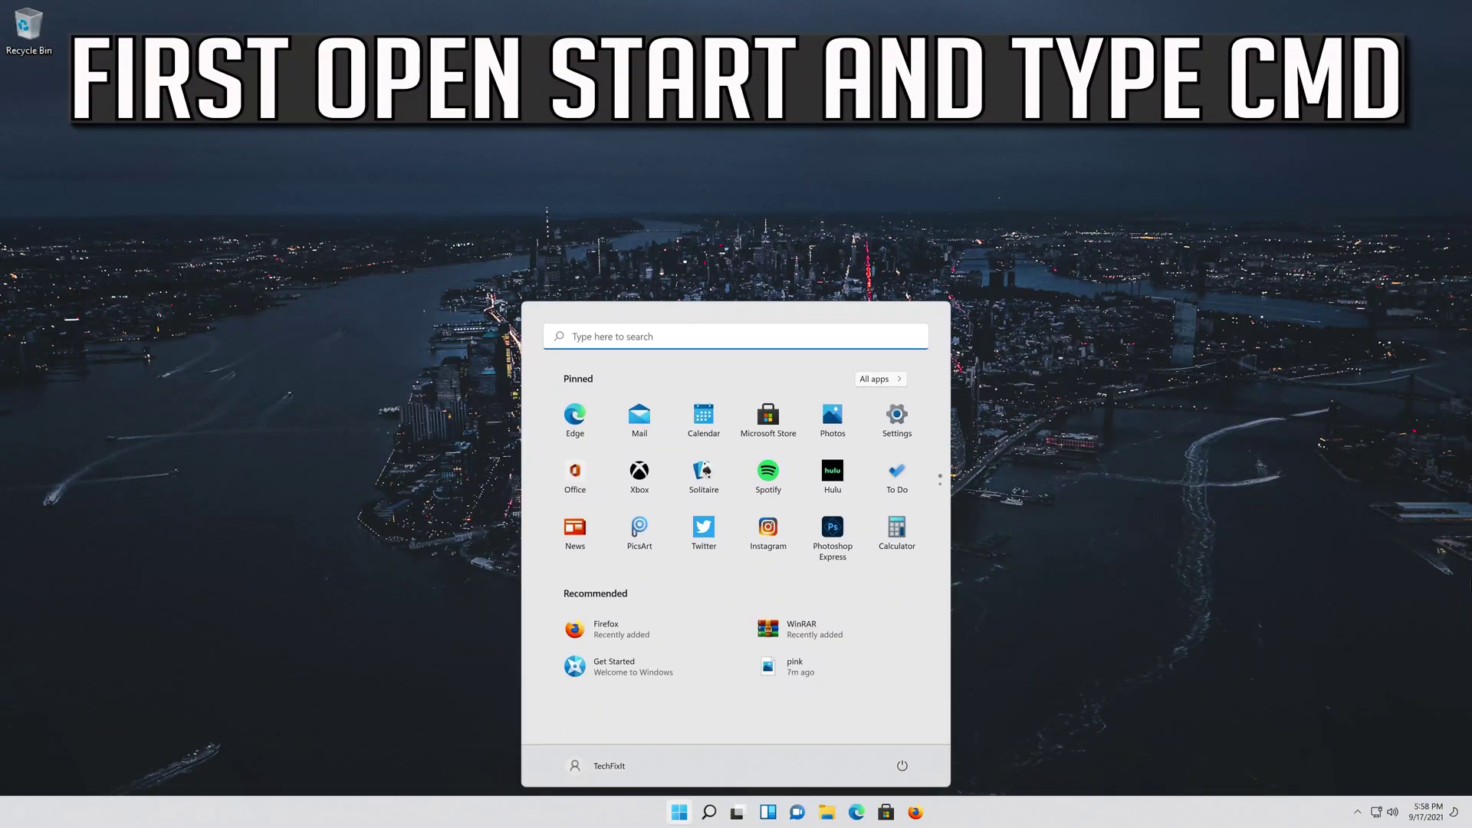
text(cmd)
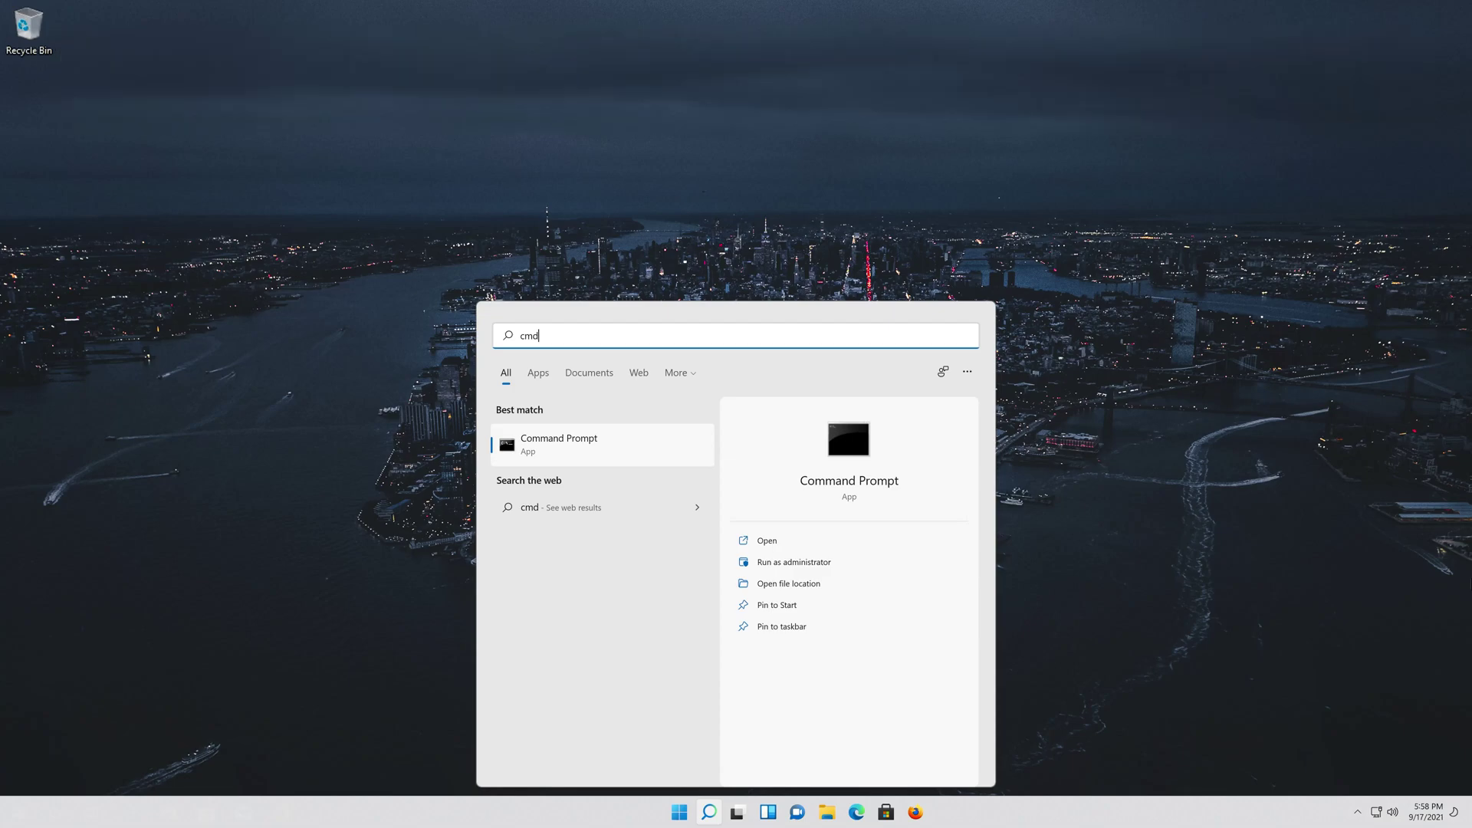
key(Return)
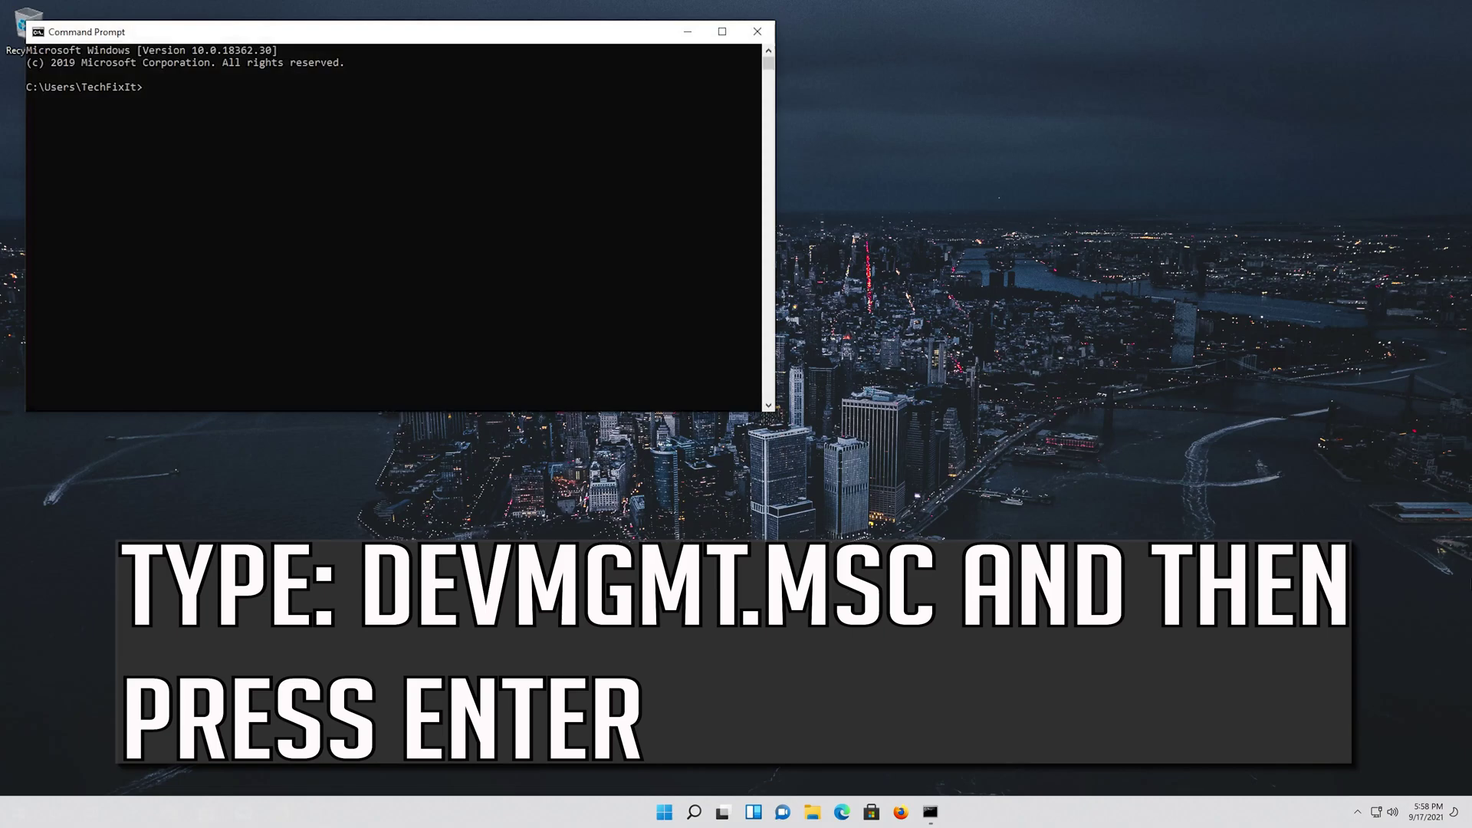
Step: Run devmgmt.msc at the prompt to bring up Device Manager
text(devmgmt.msc)
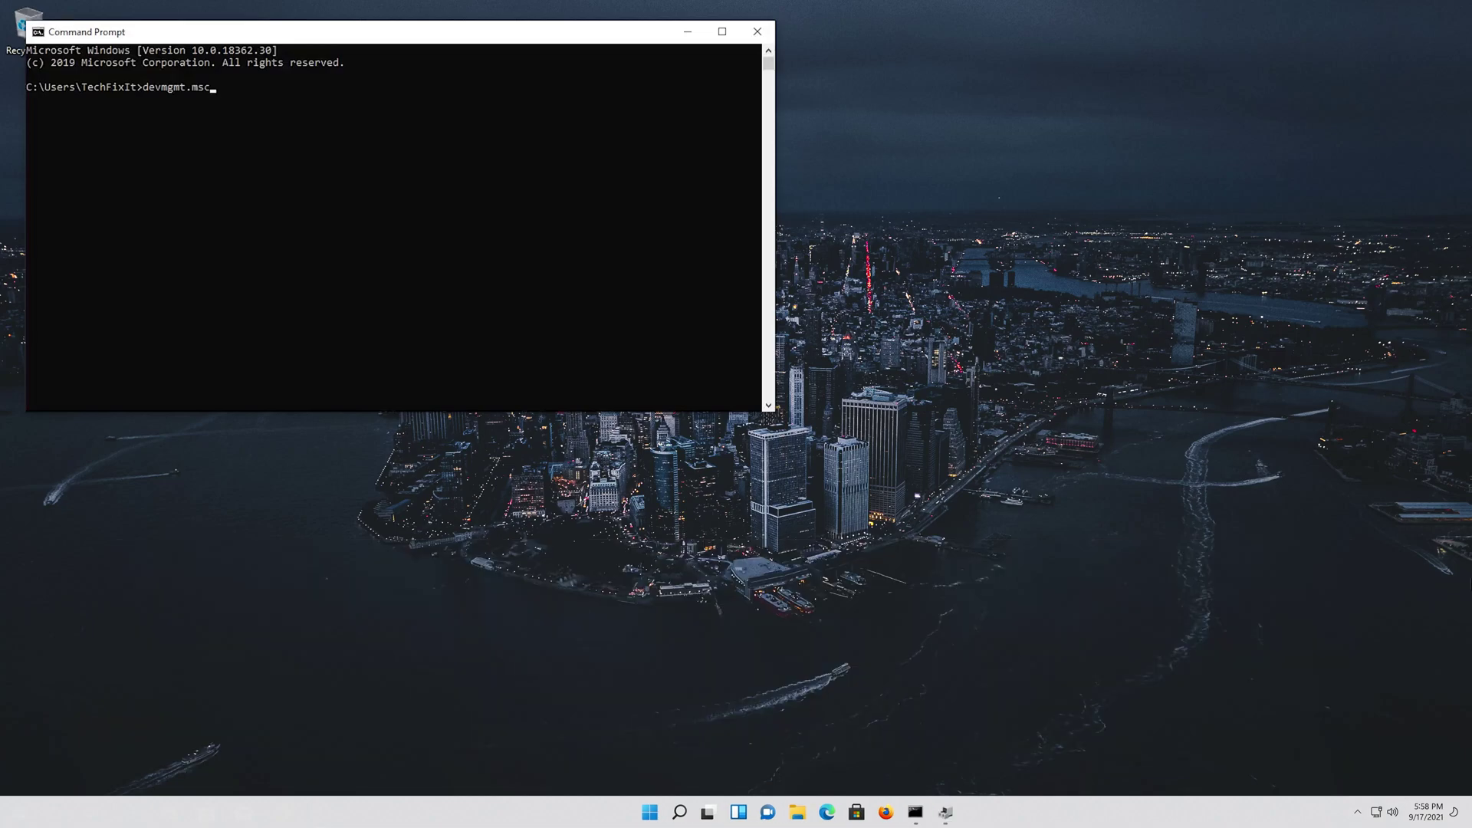
key(Return)
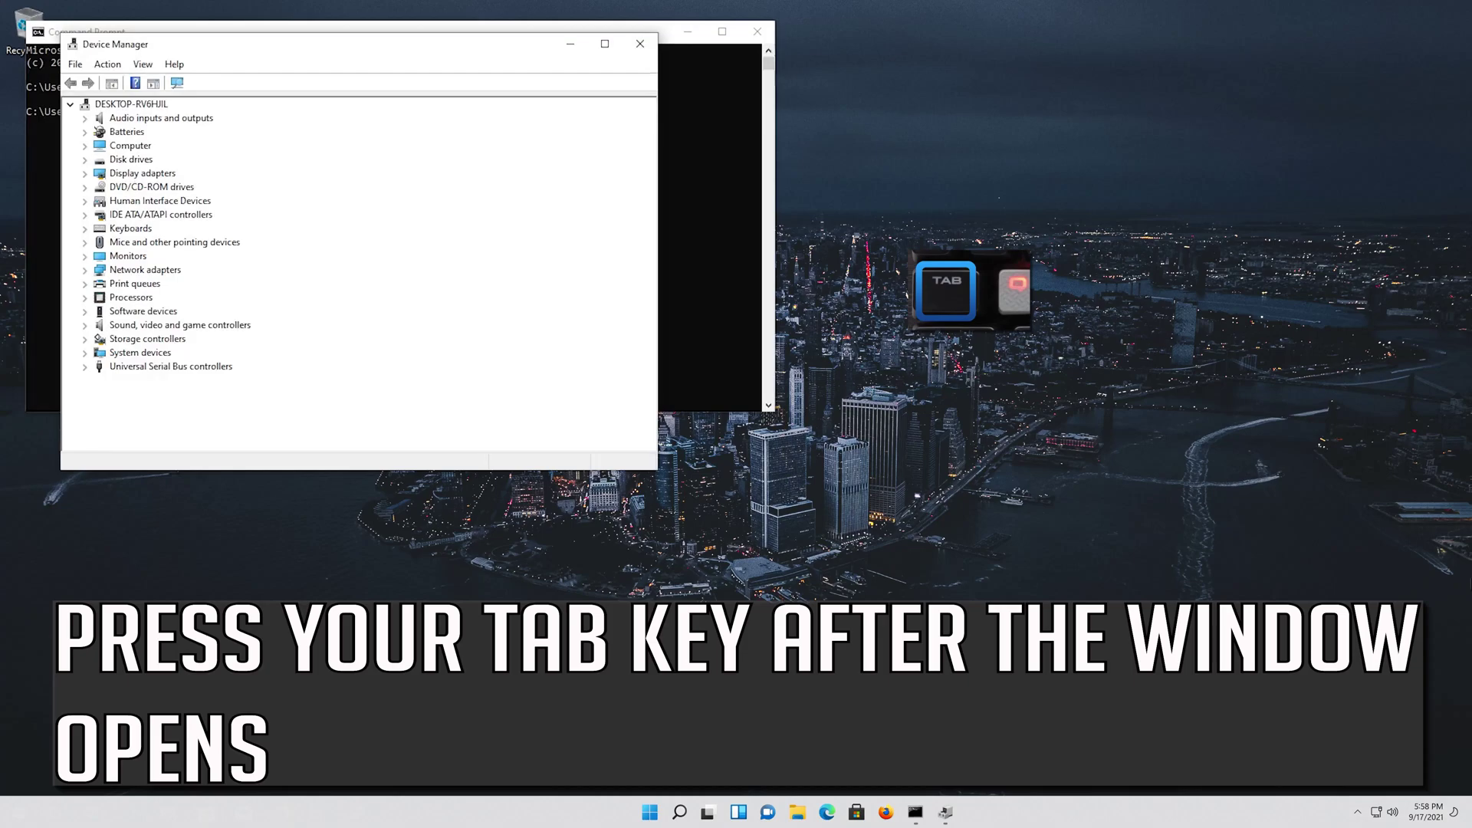
Step: Expand Mice and other pointing devices in the device tree and select Microsoft PS/2 Mouse
key(Tab)
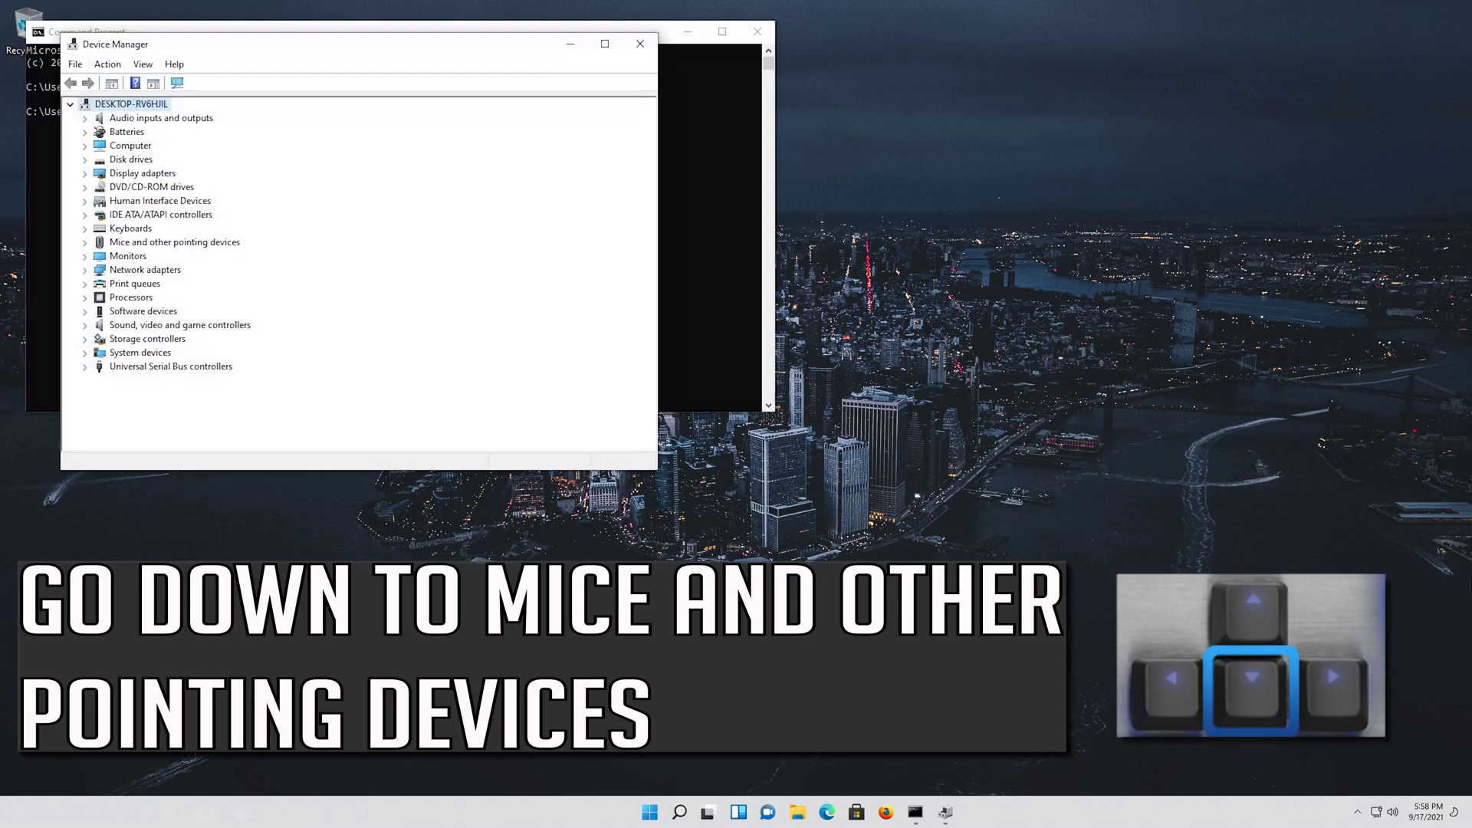
key(Down)
key(Down)
key(Down)
key(Down)
key(Down)
key(Down)
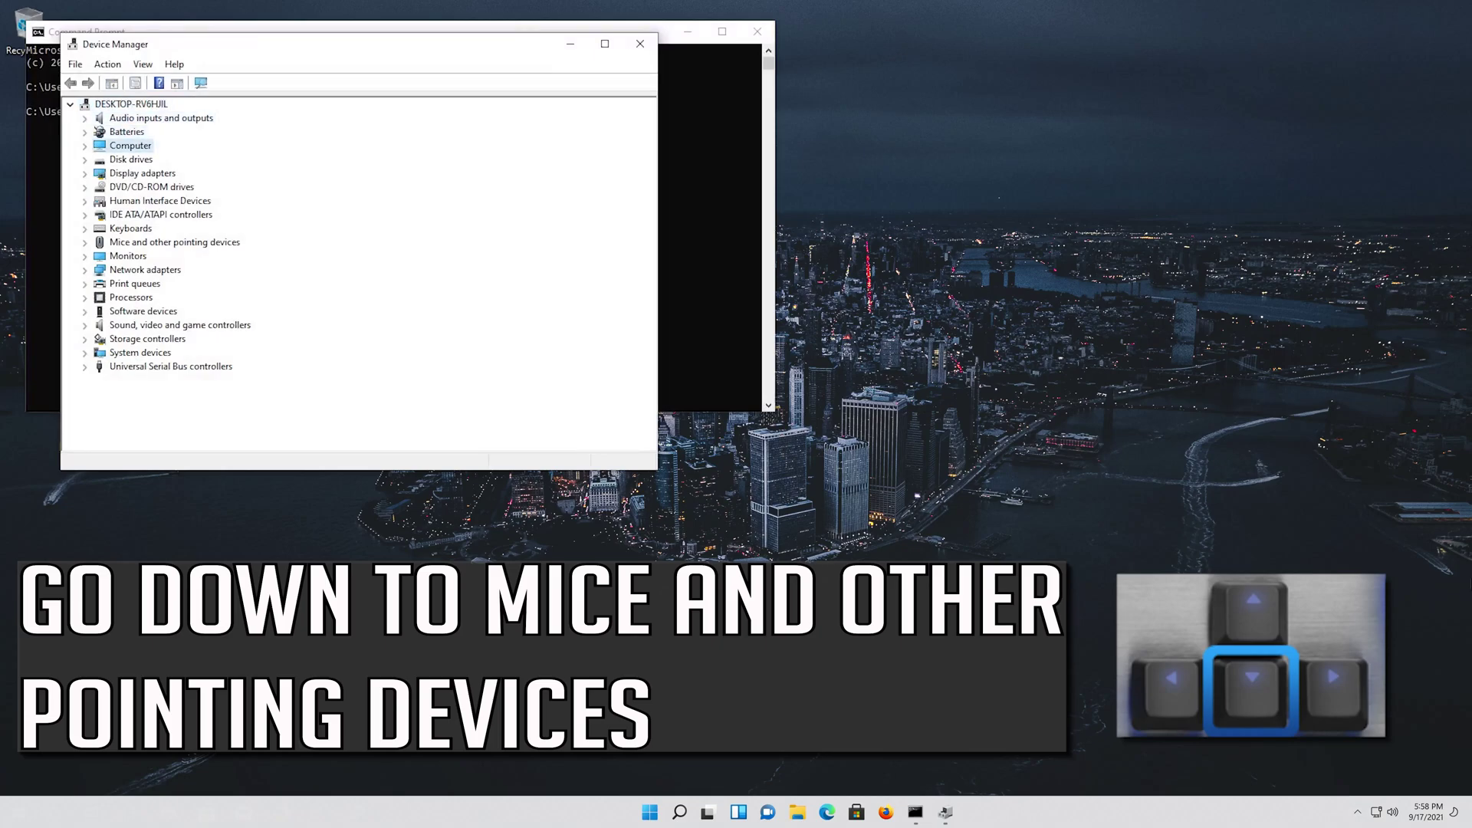
key(Down)
key(Down)
key(Down)
key(Down)
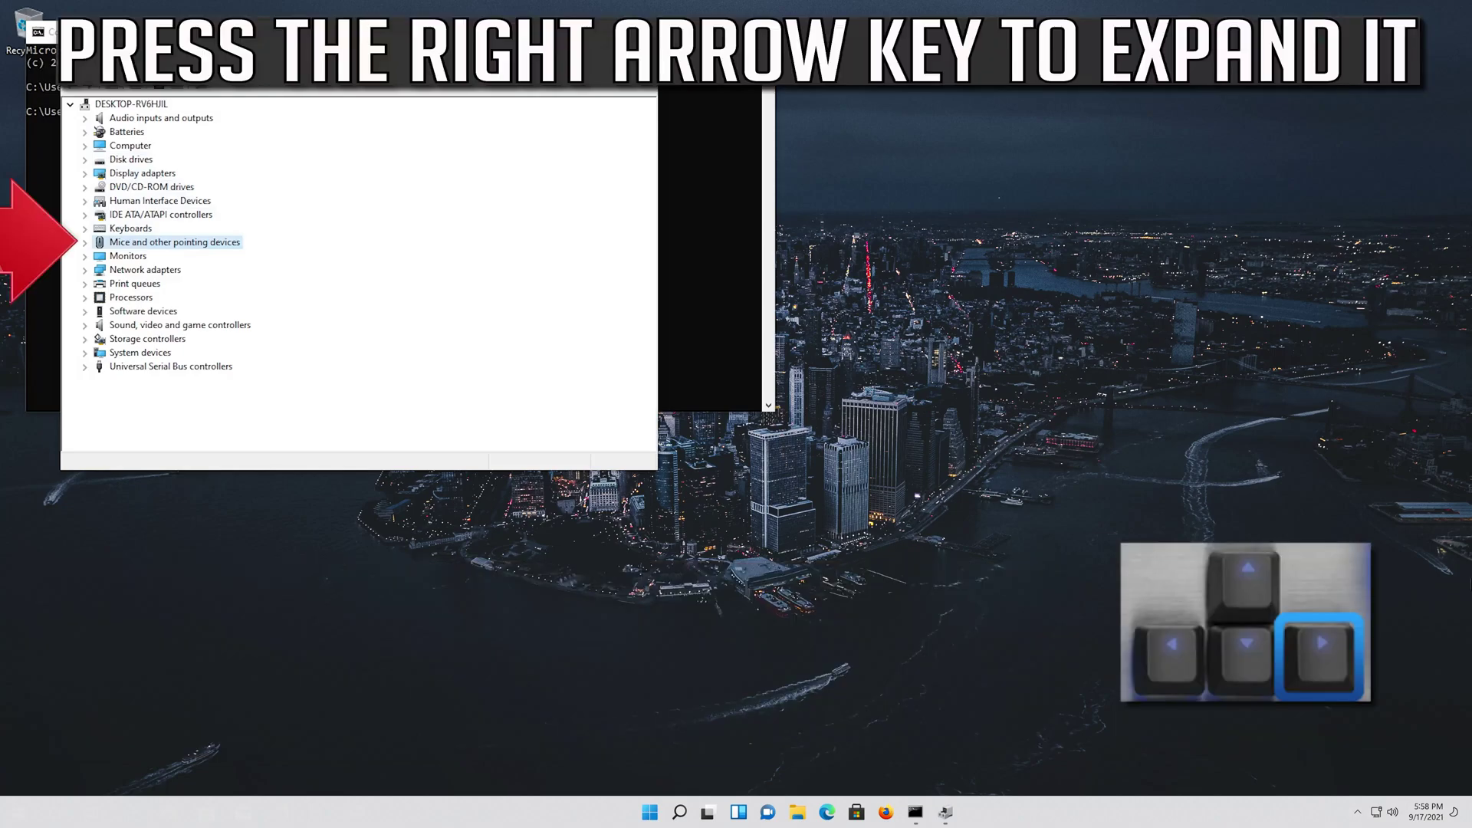
key(Right)
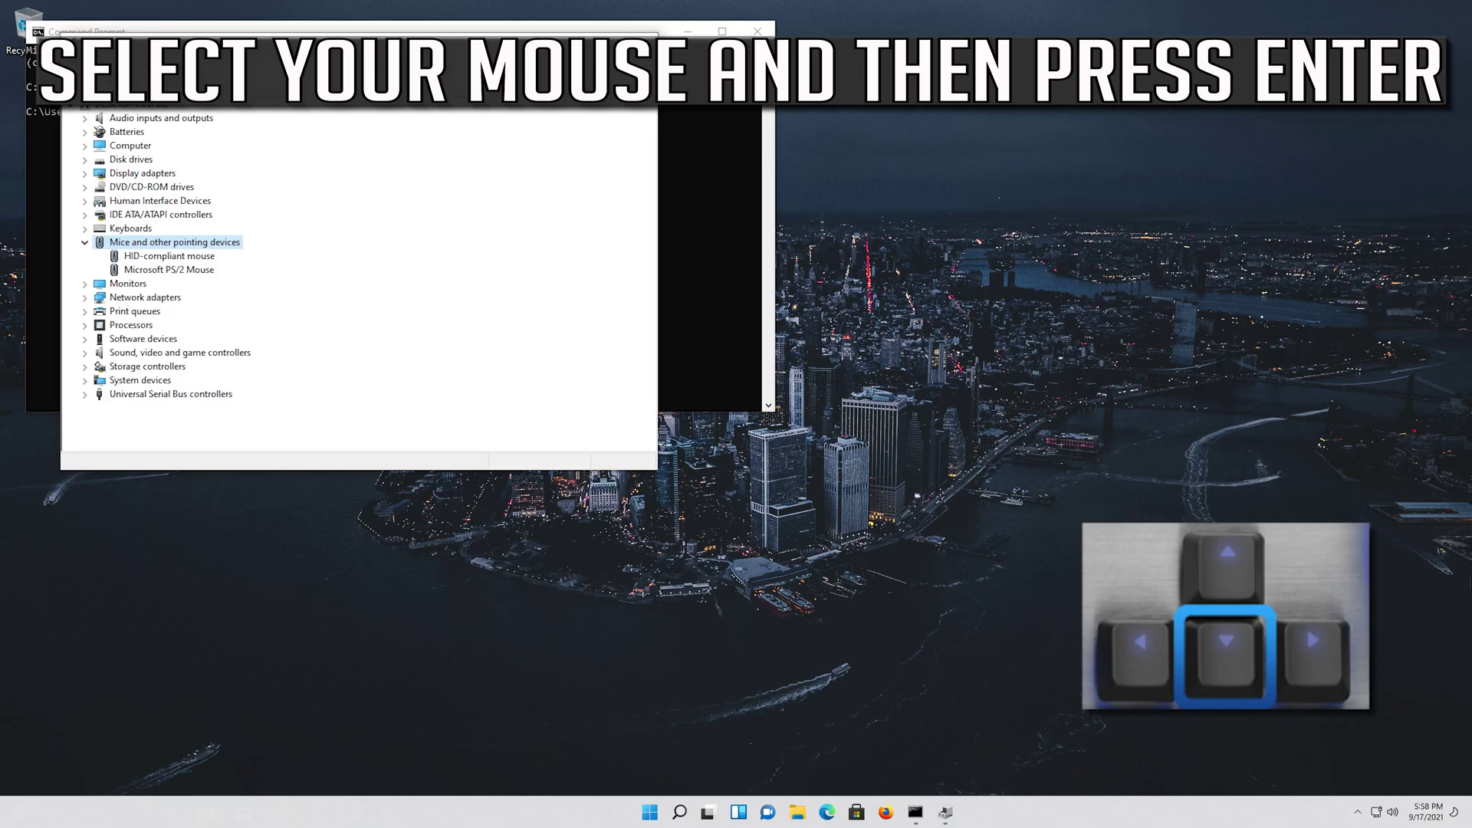
key(Down)
key(Down)
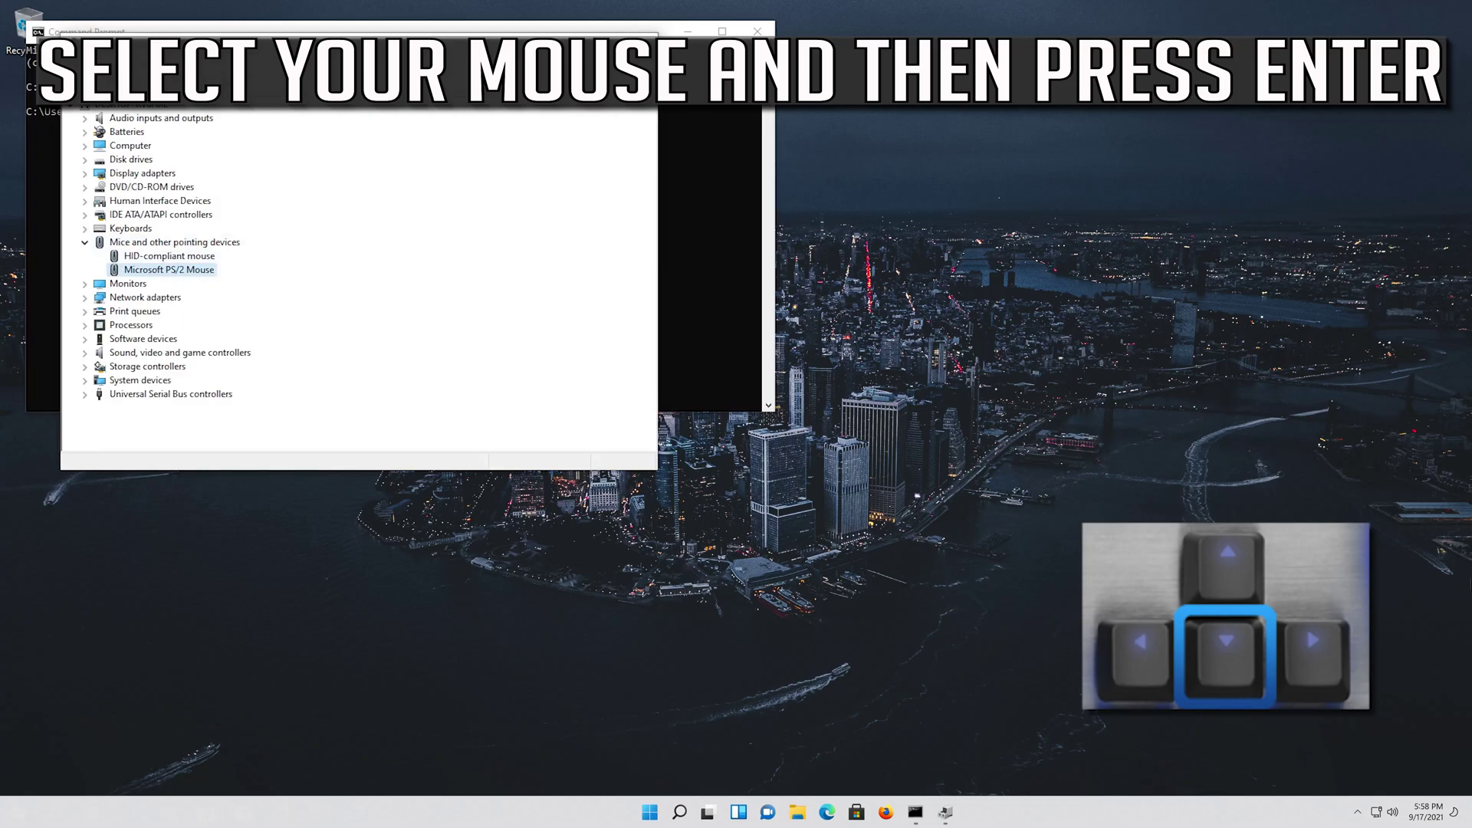
Step: Open Microsoft PS/2 Mouse properties and switch to the Driver page
key(Return)
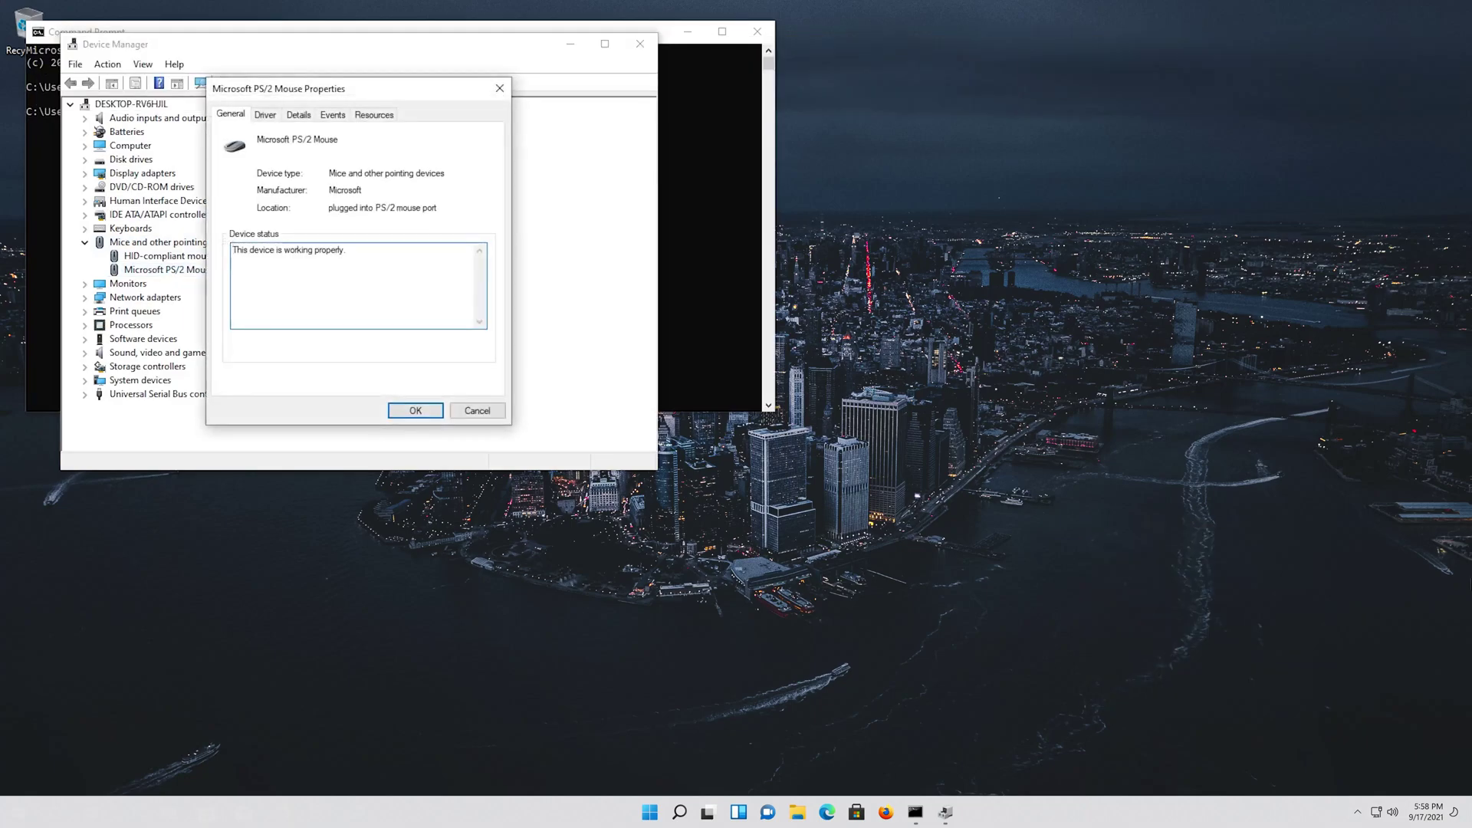
key(Tab)
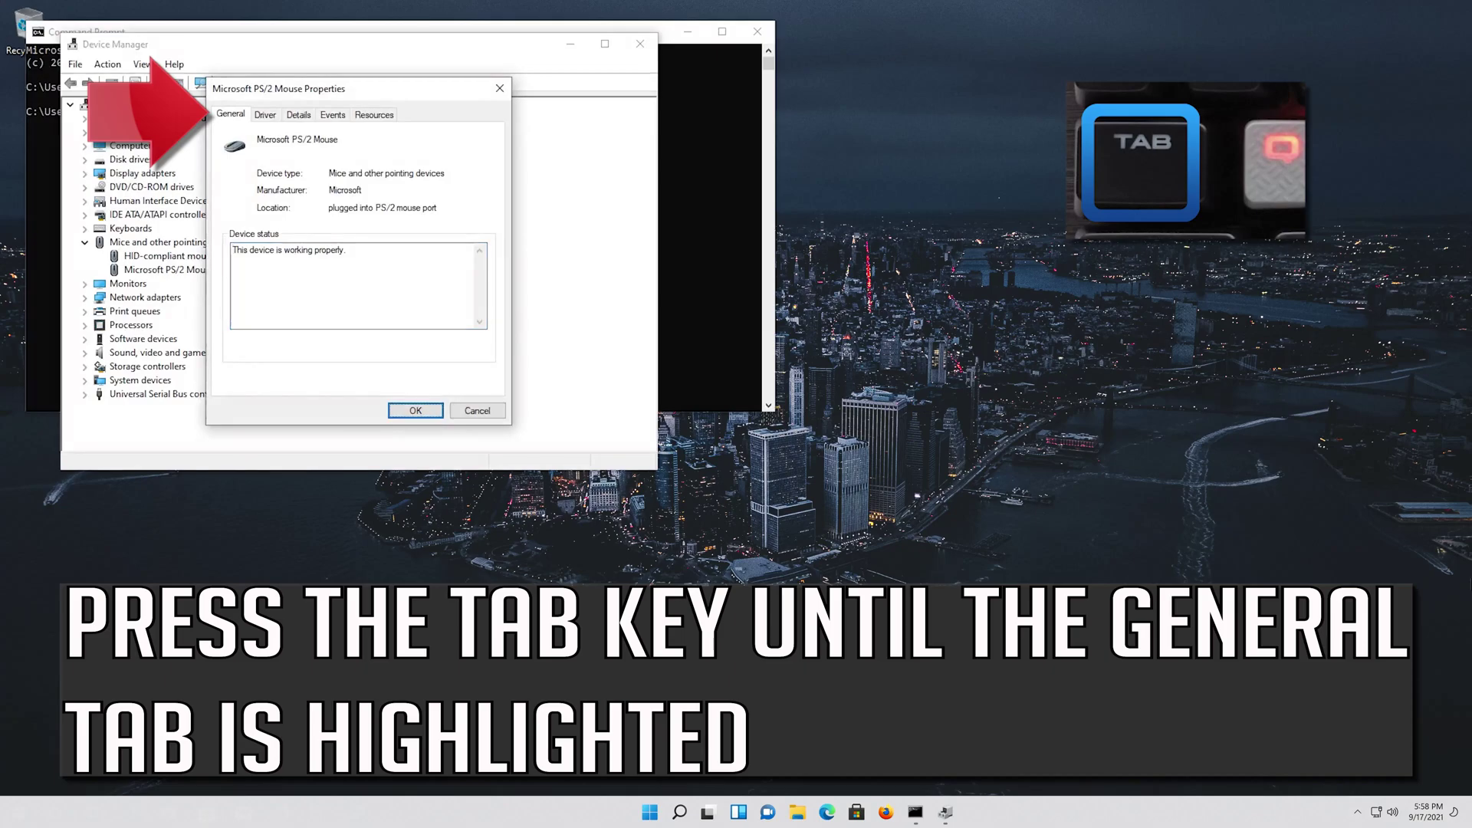
key(Tab)
key(Tab)
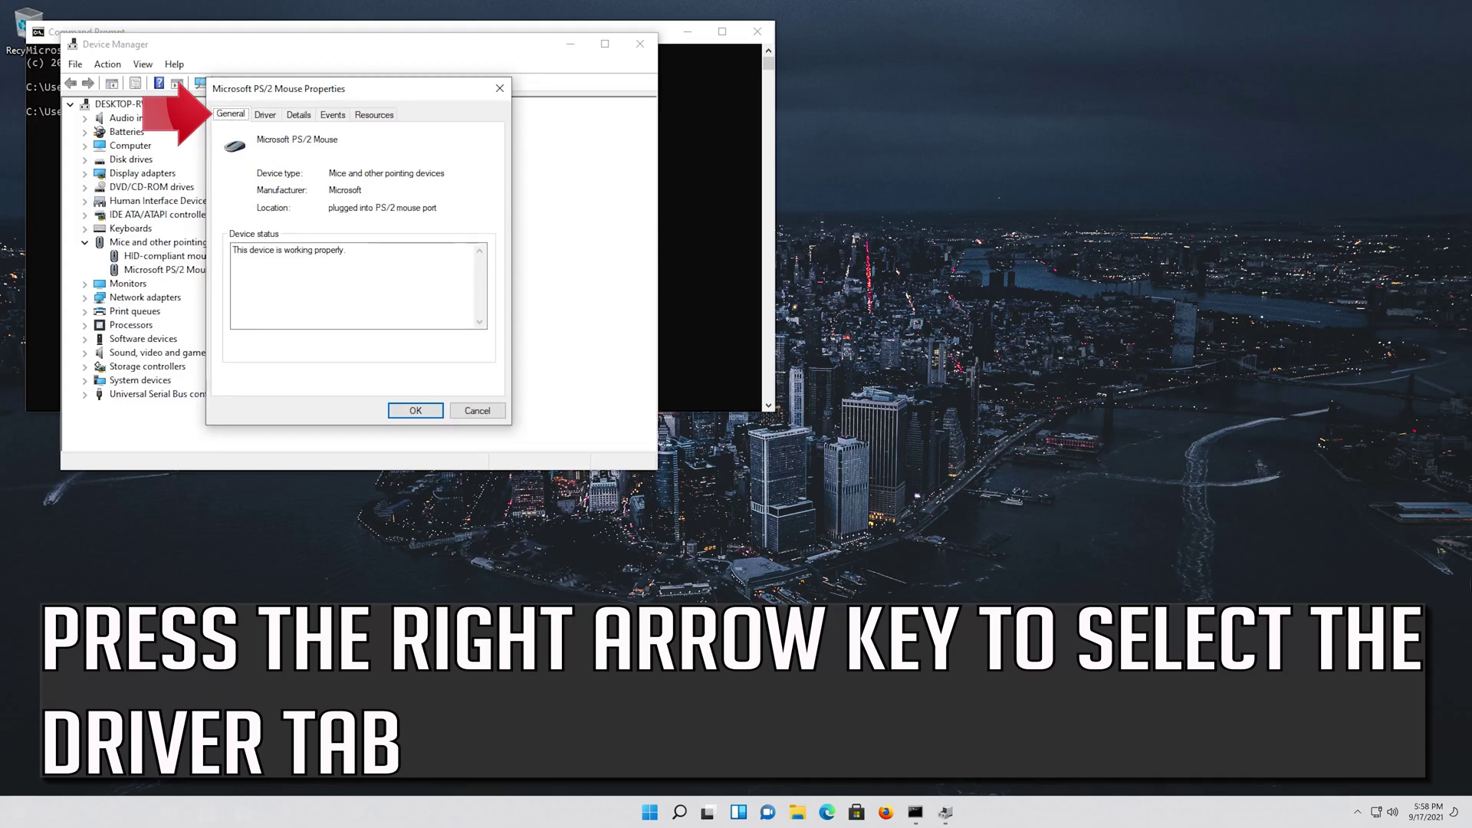
key(Right)
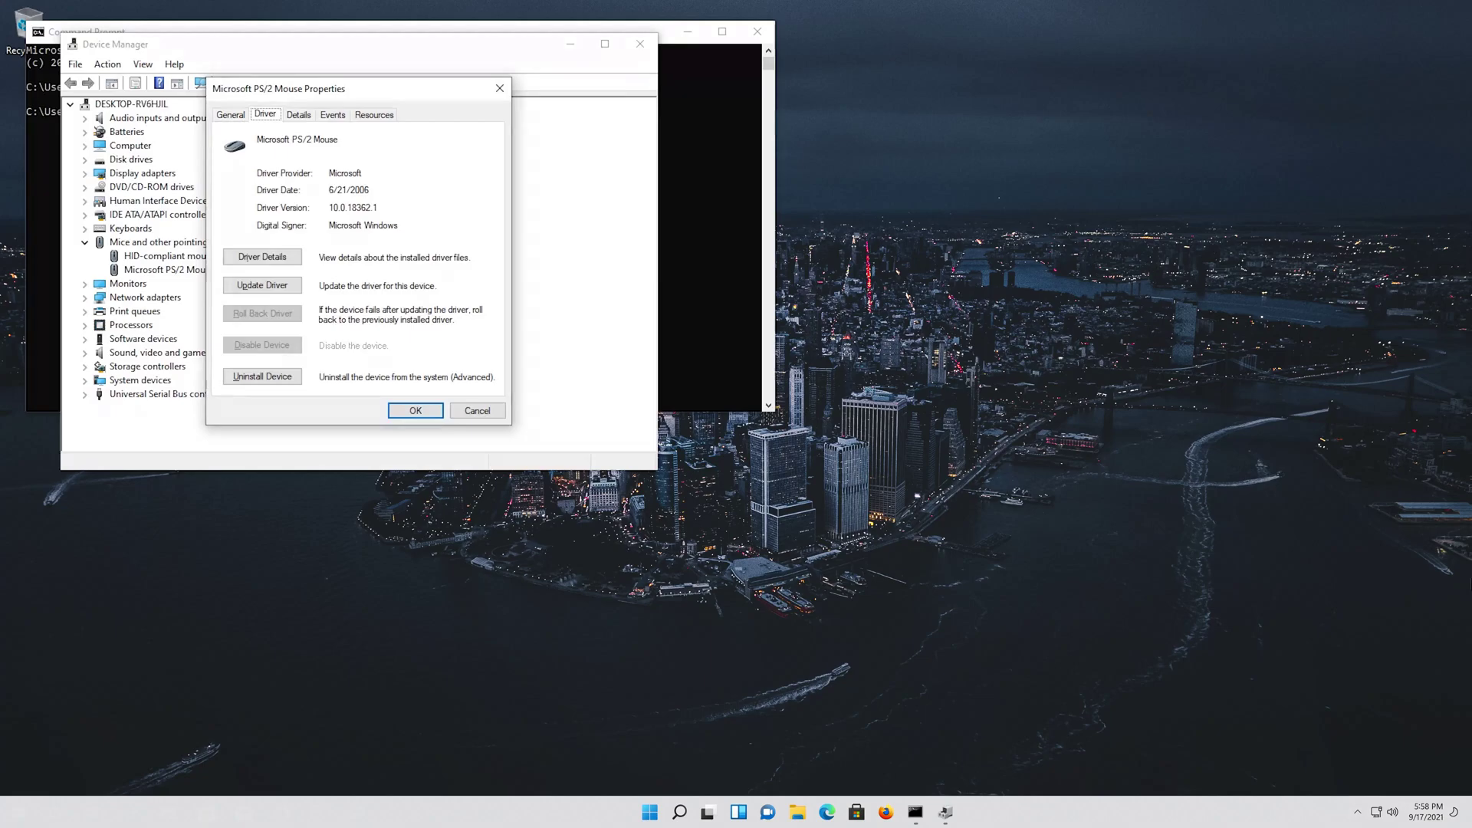
Step: Start Update Driver and choose to search automatically for updated driver software
key(Tab)
key(Down)
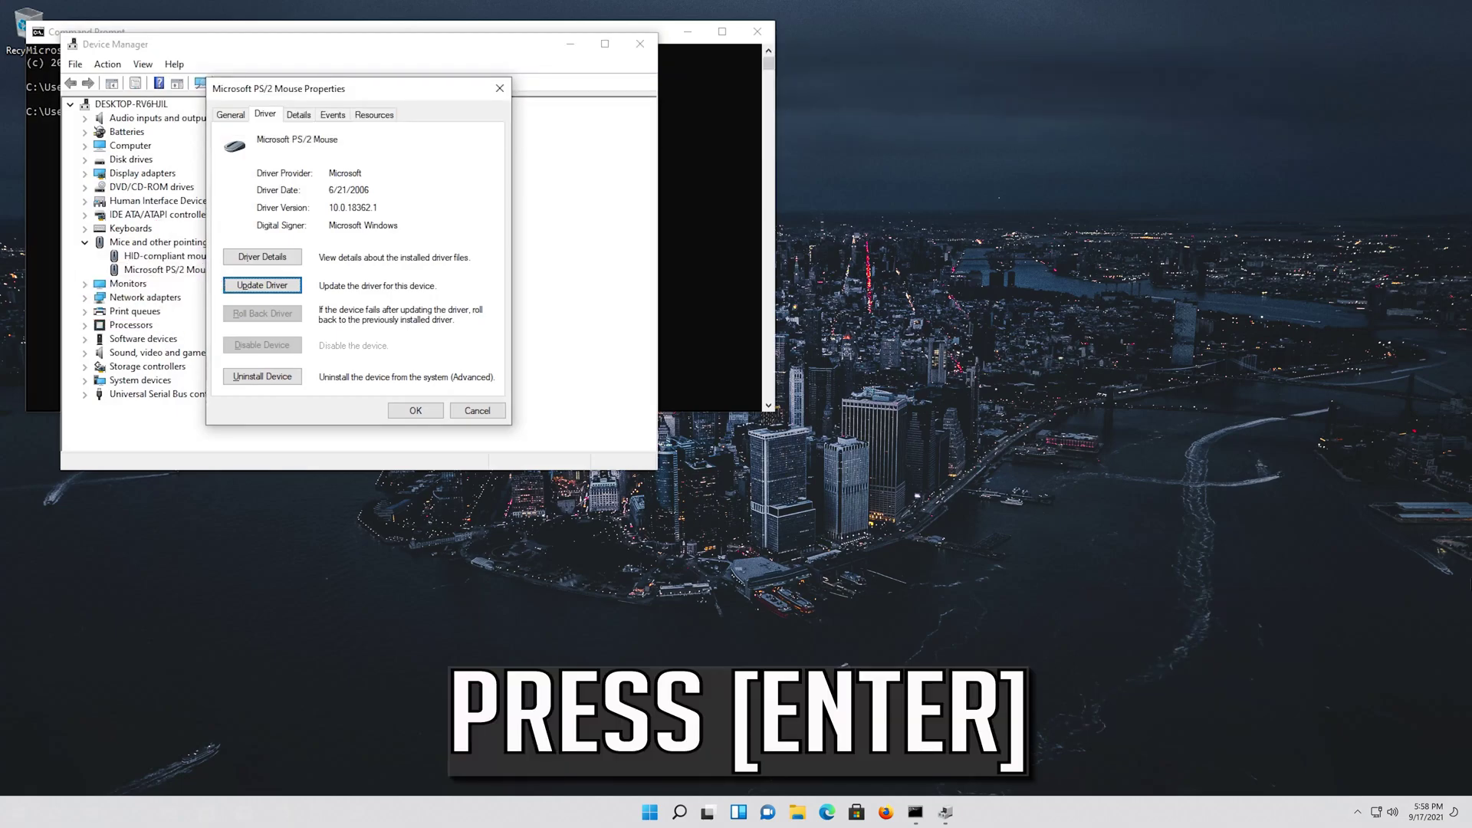
key(Return)
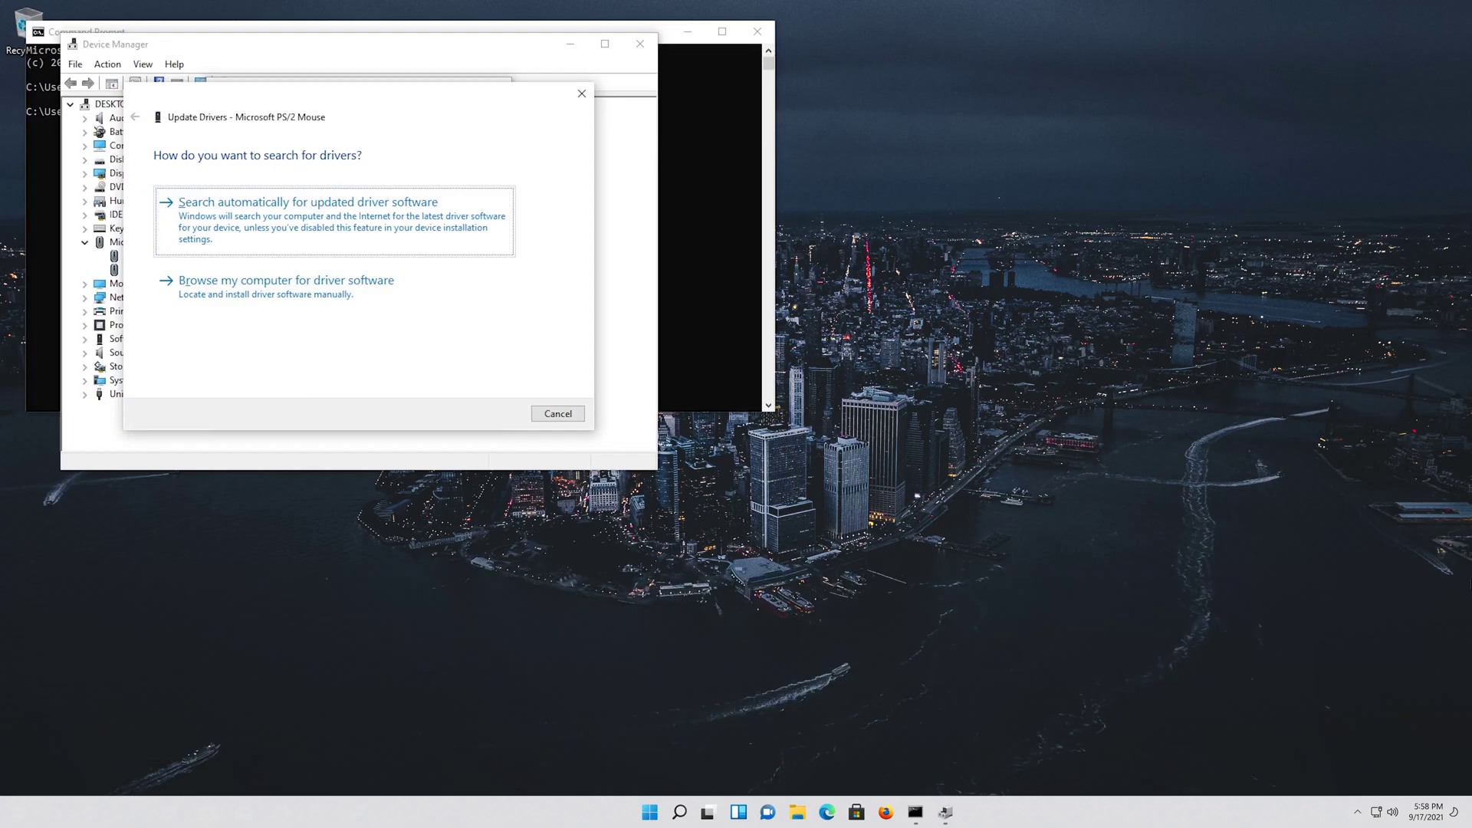
key(Return)
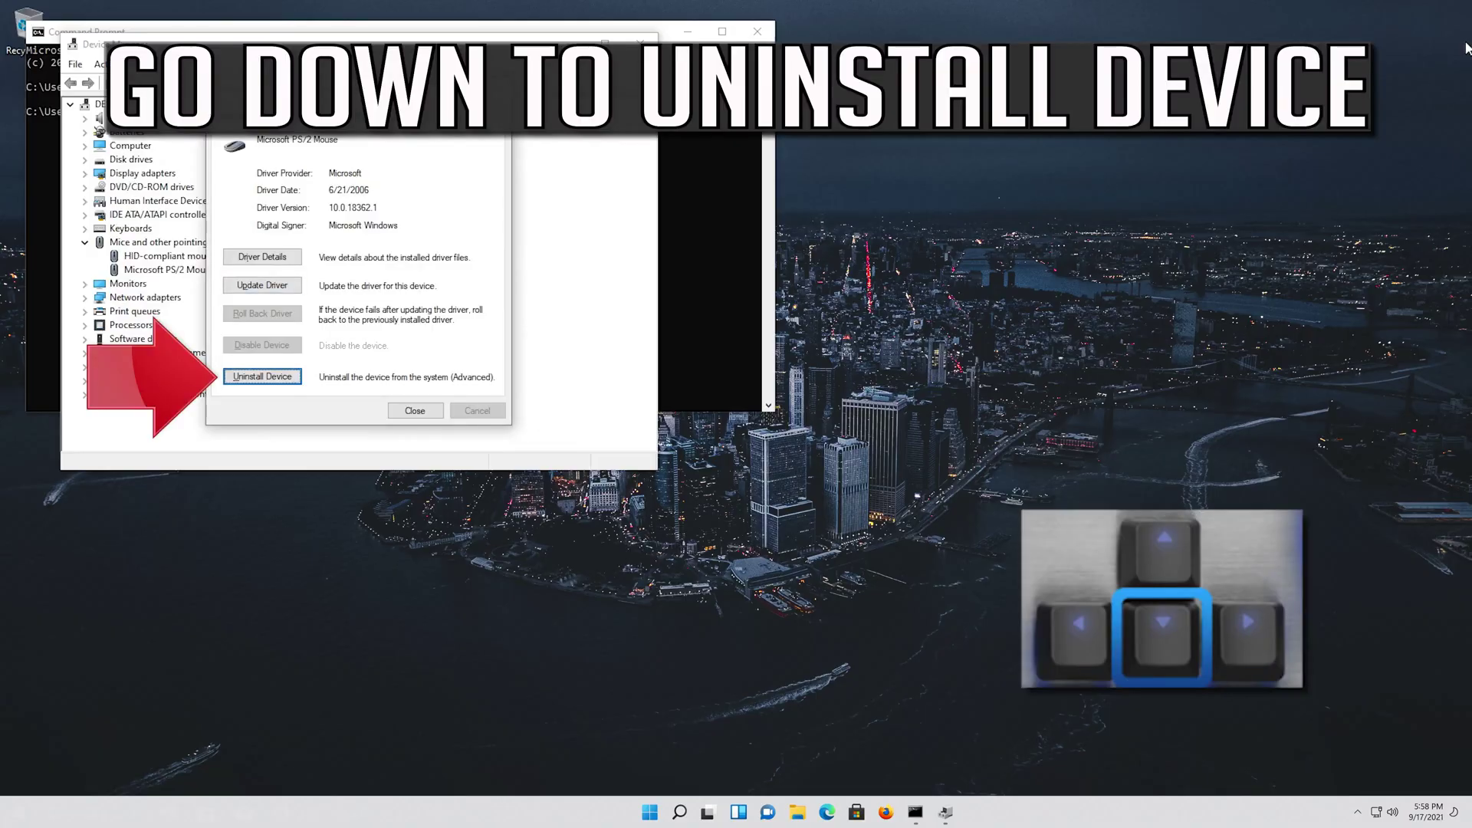
Step: Uninstall the Microsoft PS/2 Mouse device, confirm, and accept restarting the computer
key(Down)
key(Down)
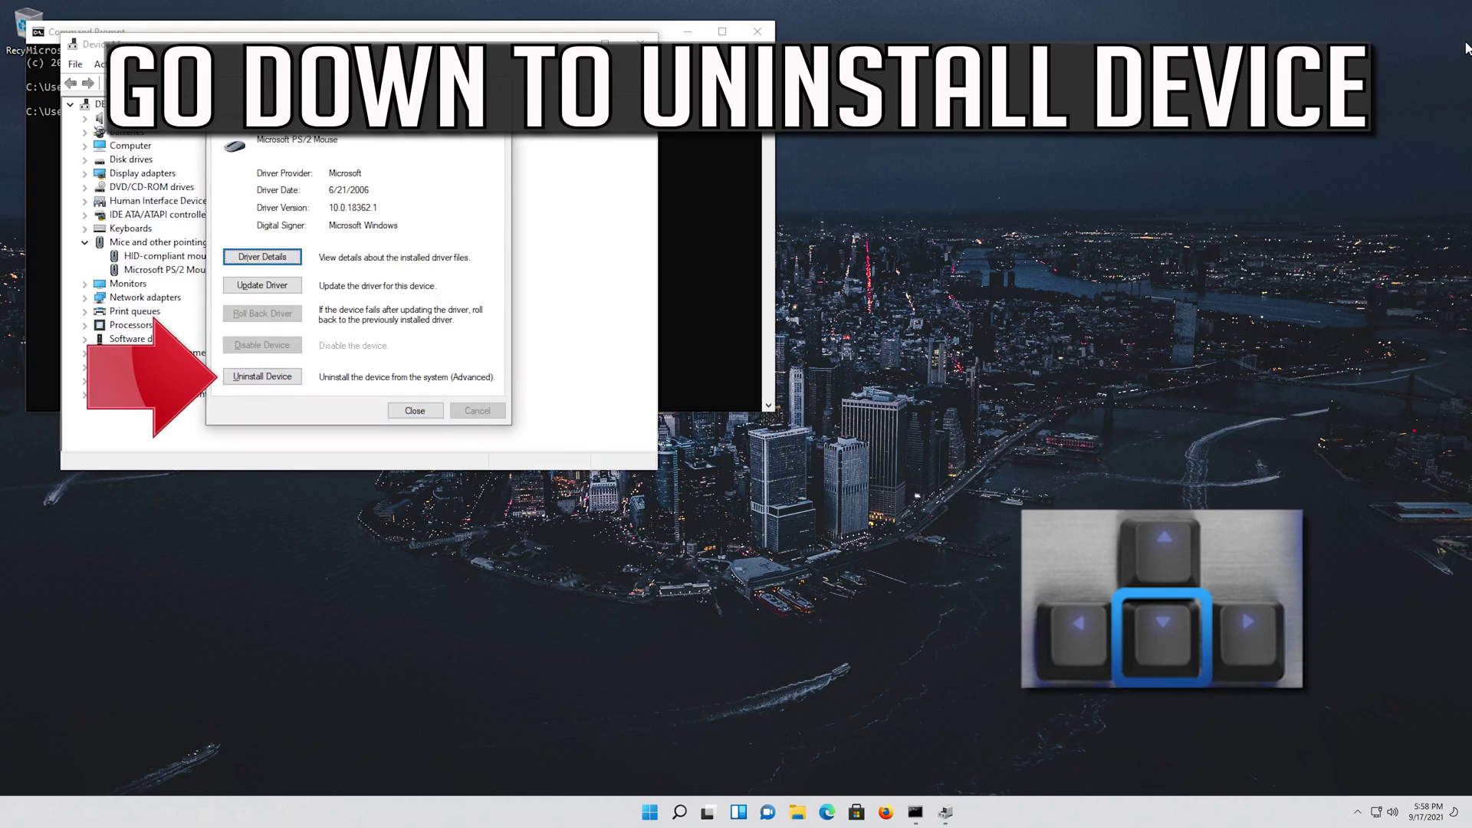
key(Down)
key(Down)
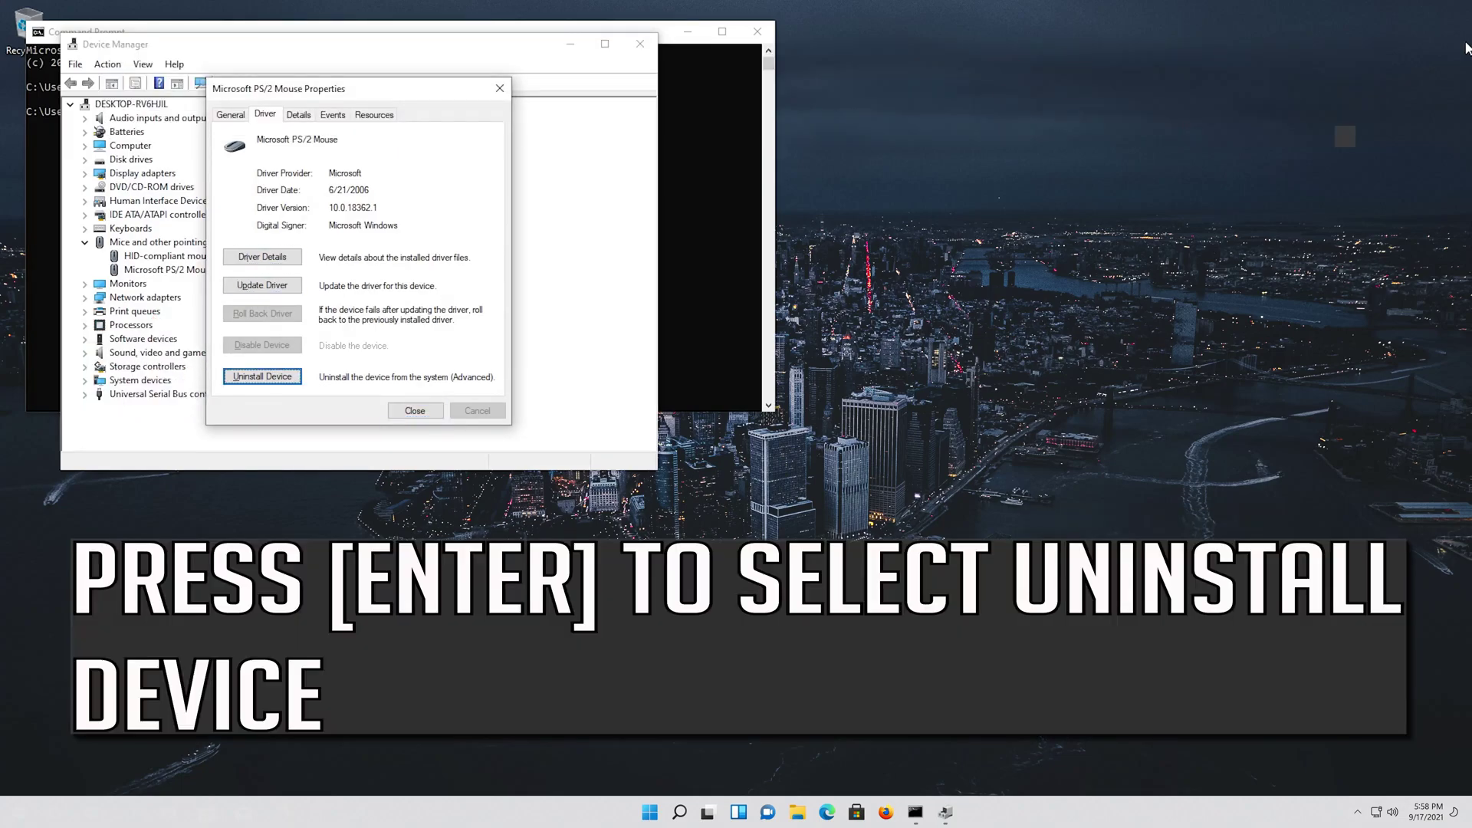
key(Return)
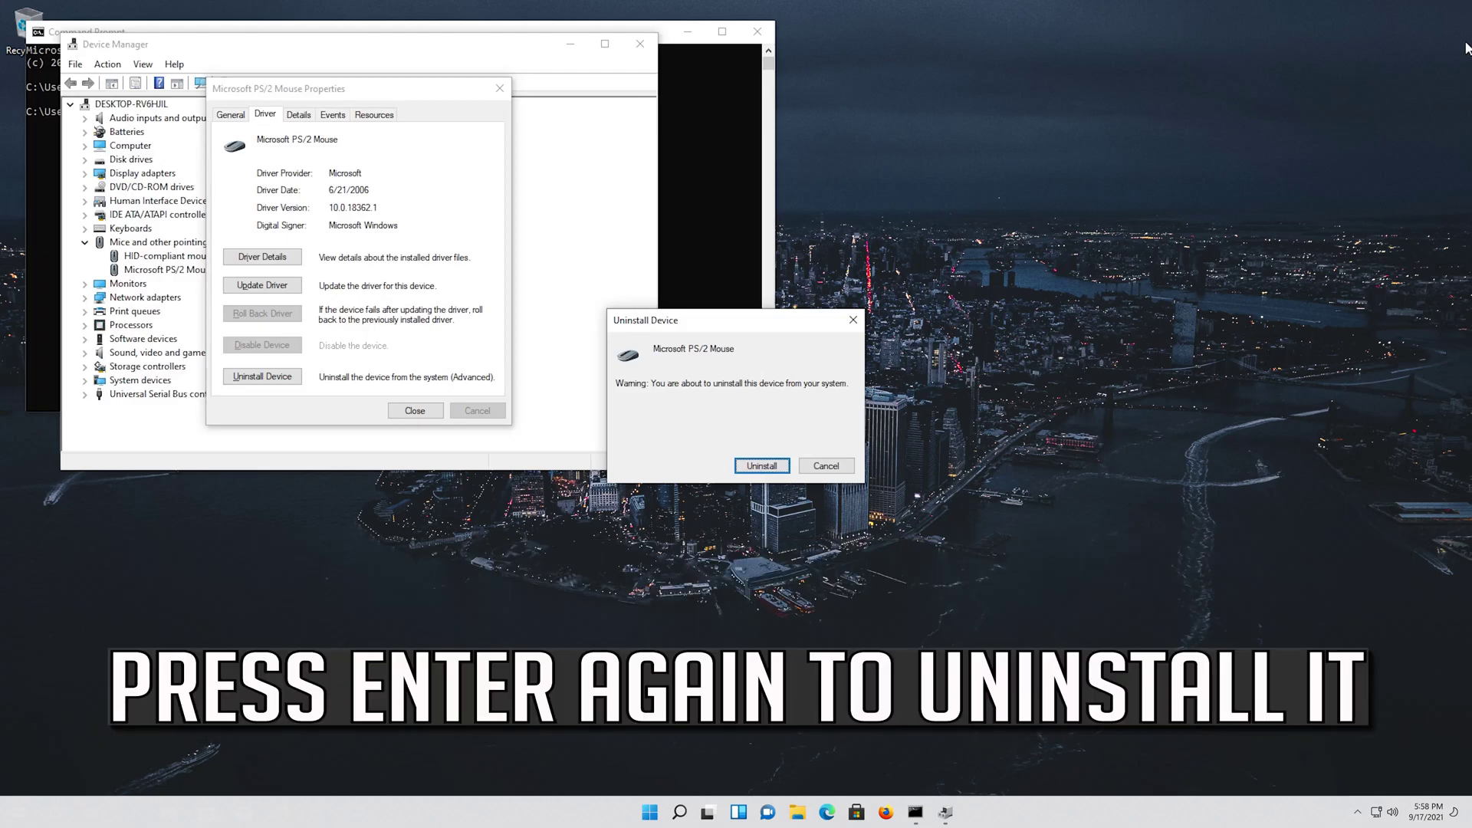
key(Return)
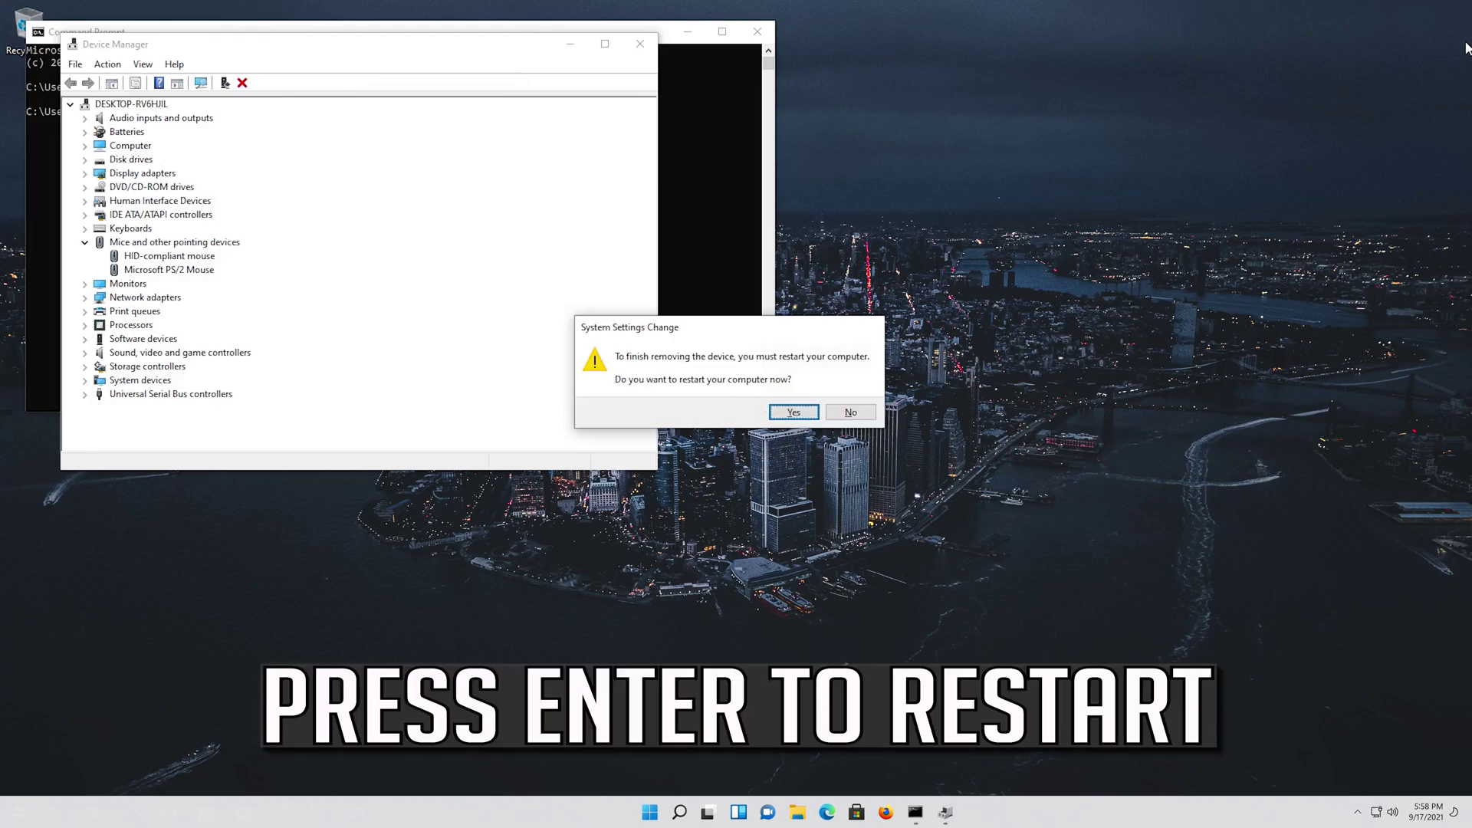
key(Return)
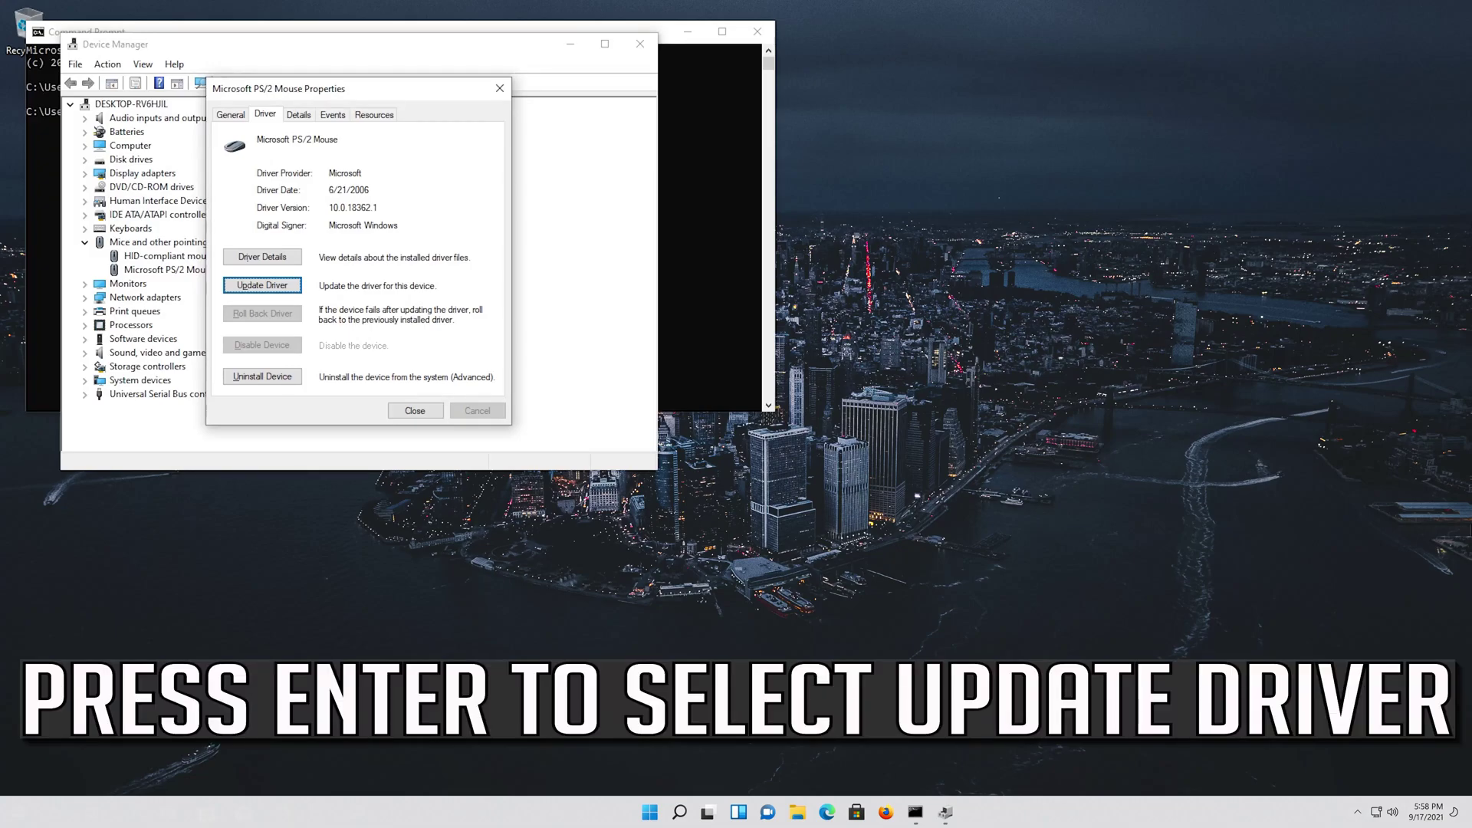
Step: Reinstall the driver by browsing the computer and picking Microsoft PS/2 Mouse from the compatible list
key(Return)
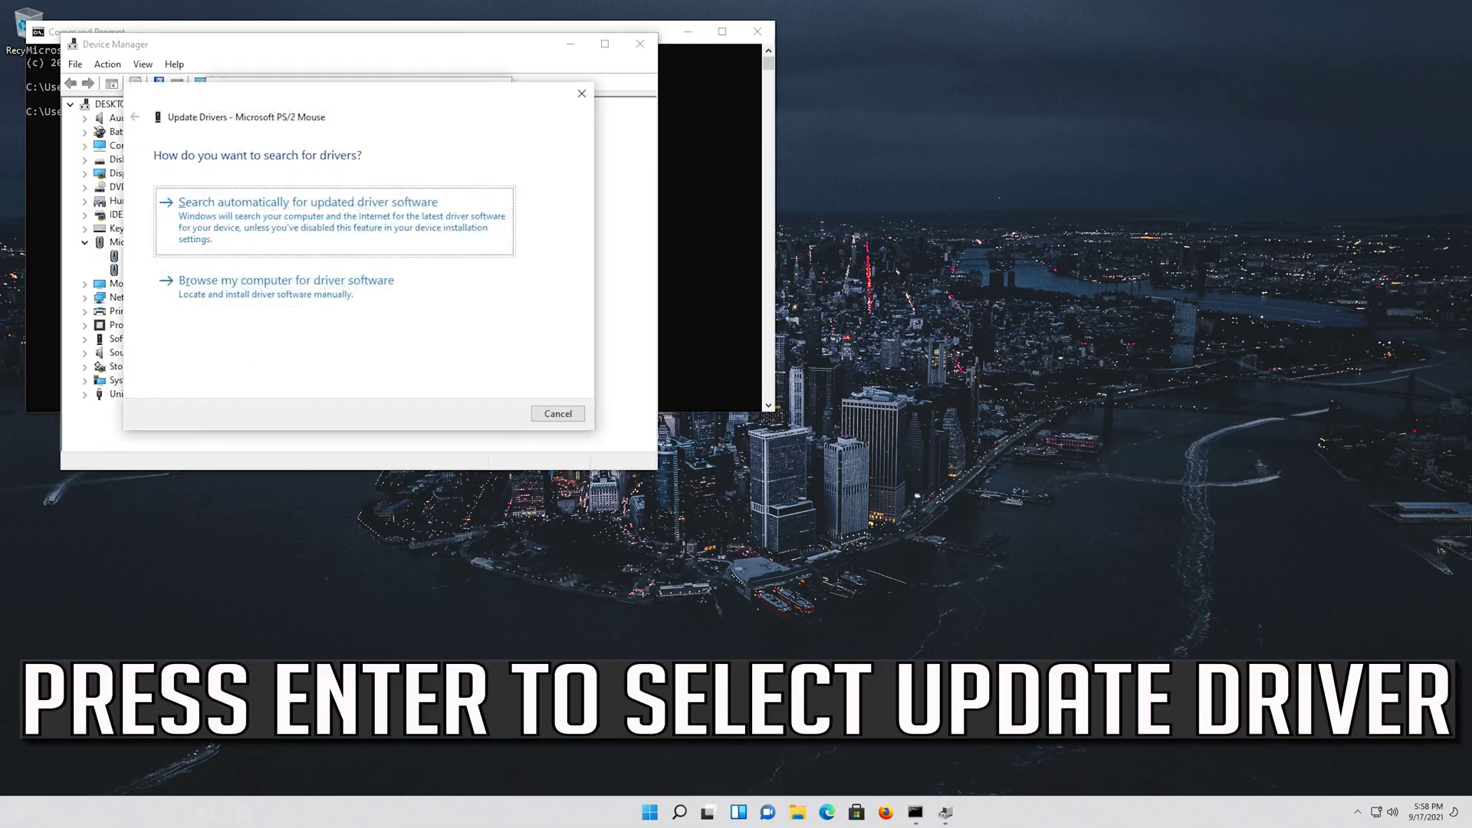
key(Tab)
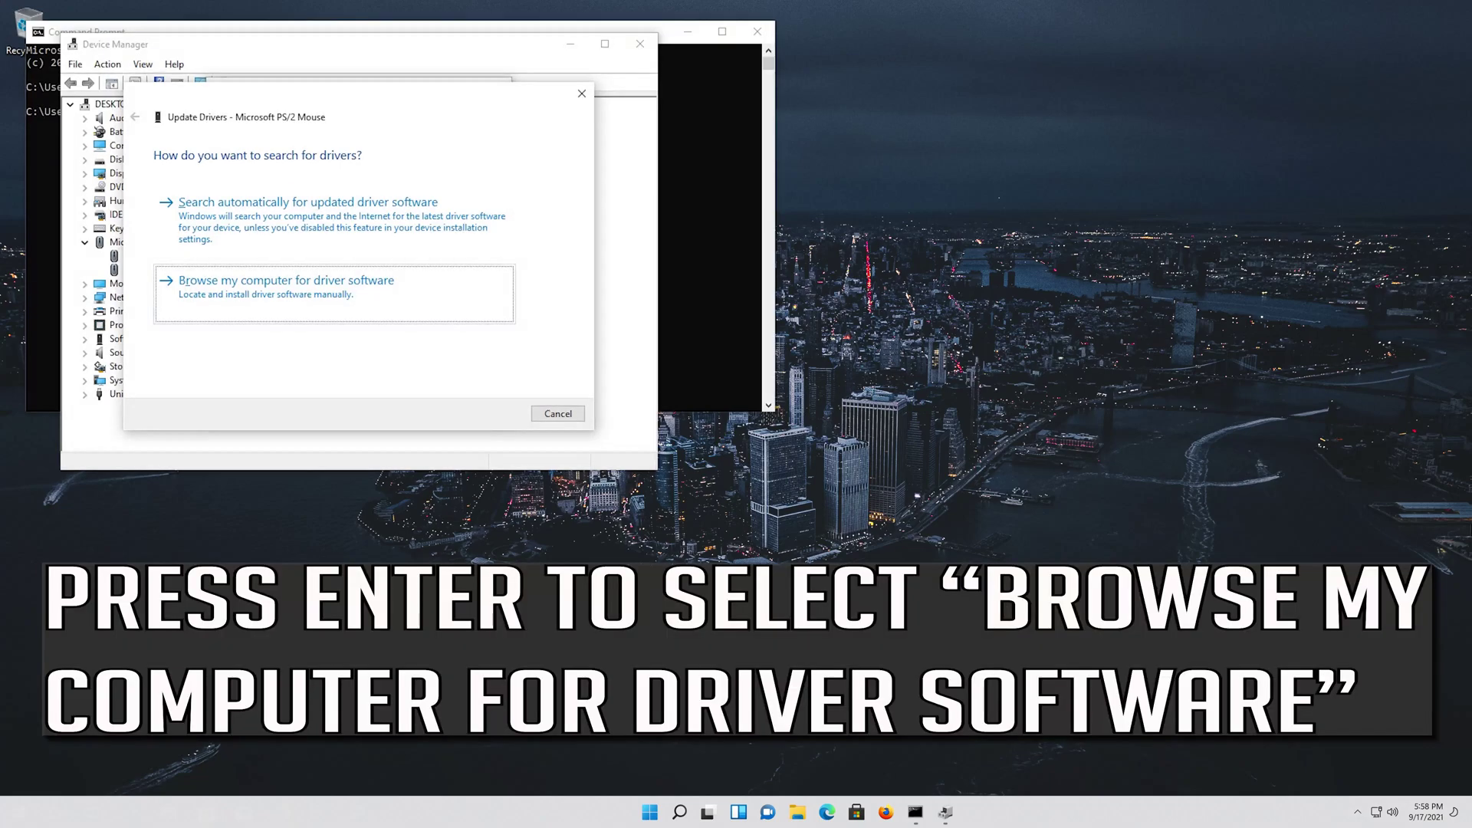
key(Return)
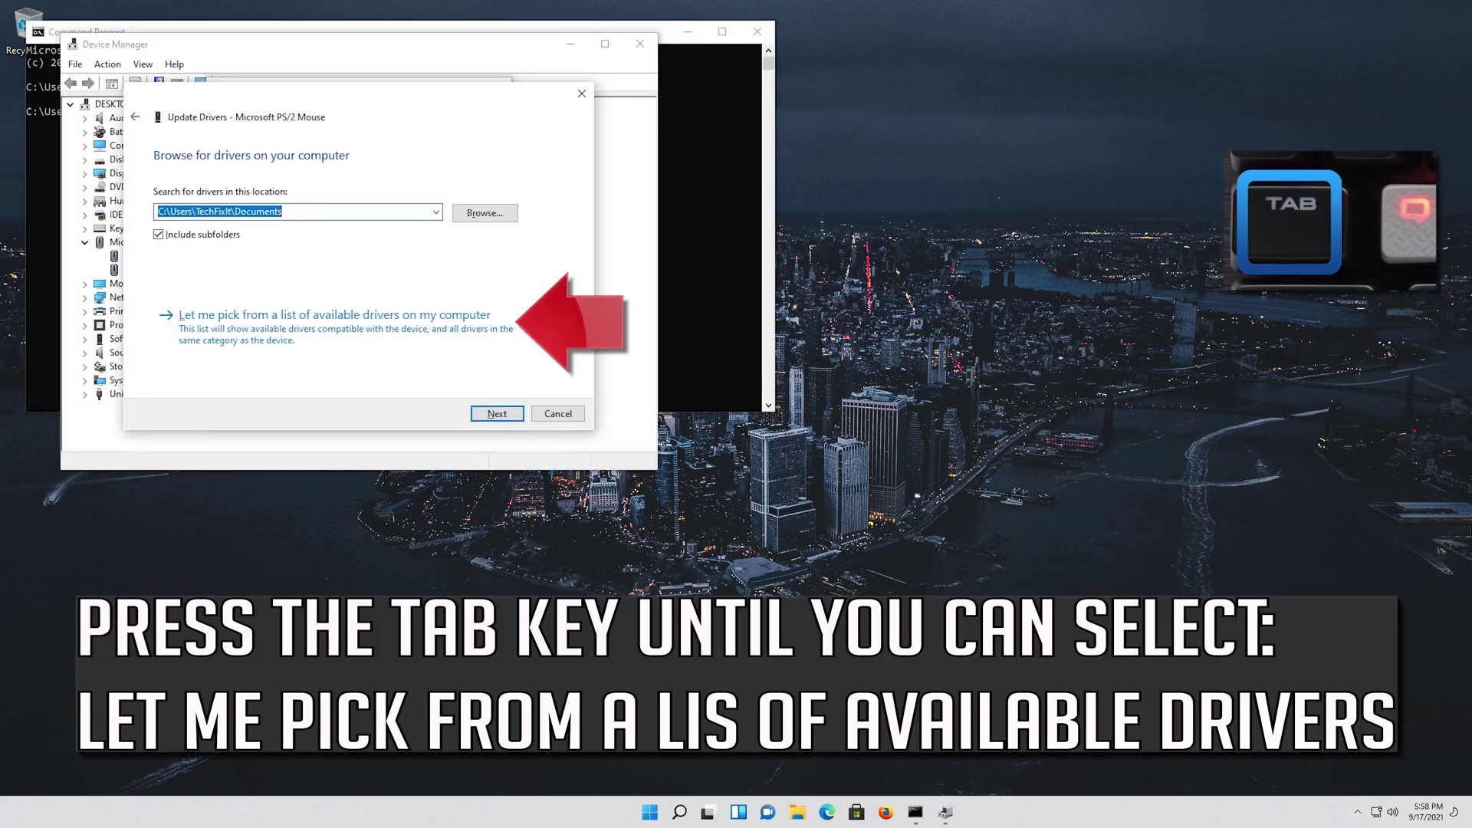
key(Tab)
key(Tab)
key(Tab)
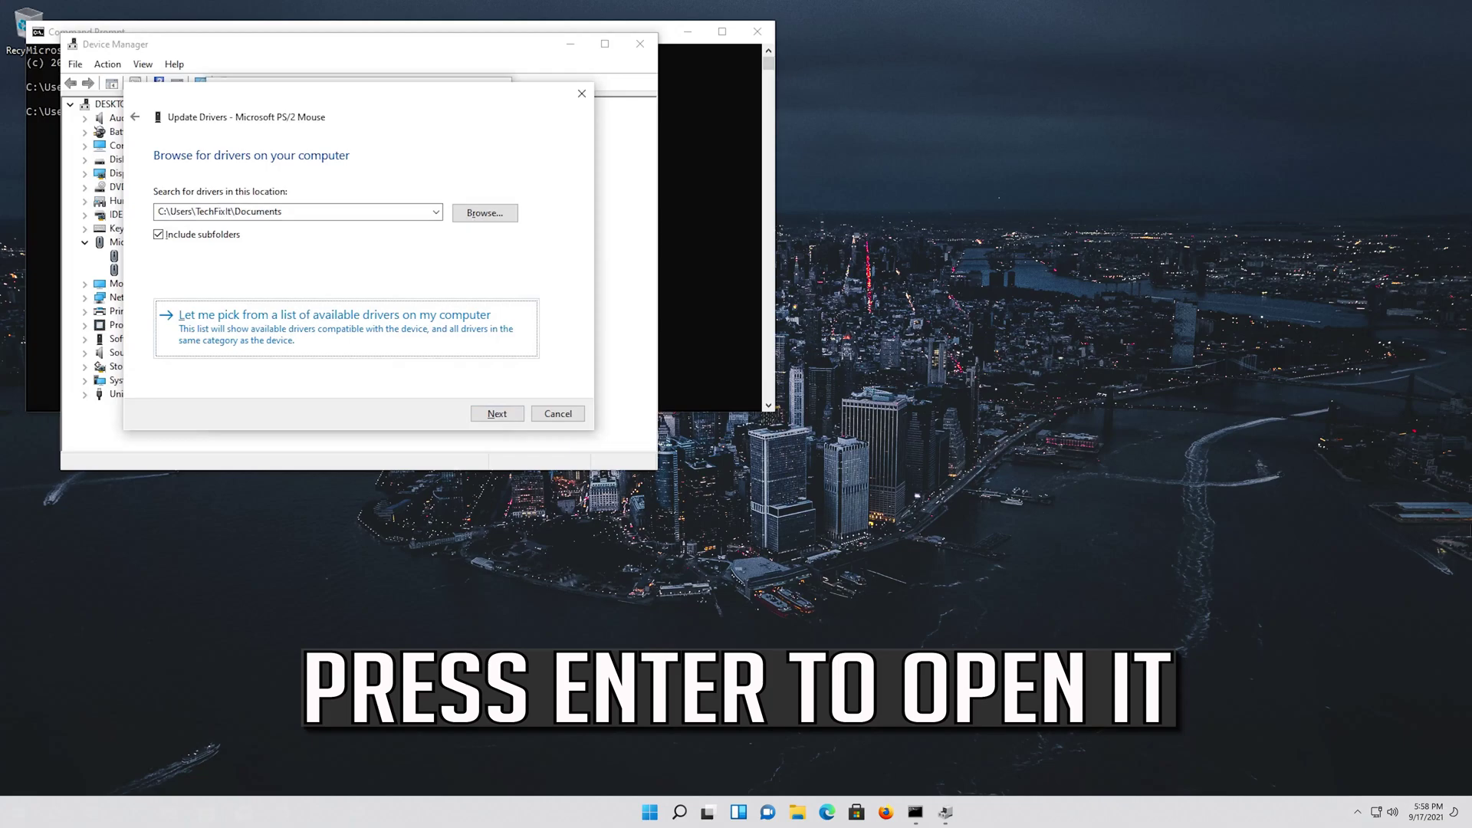
key(Return)
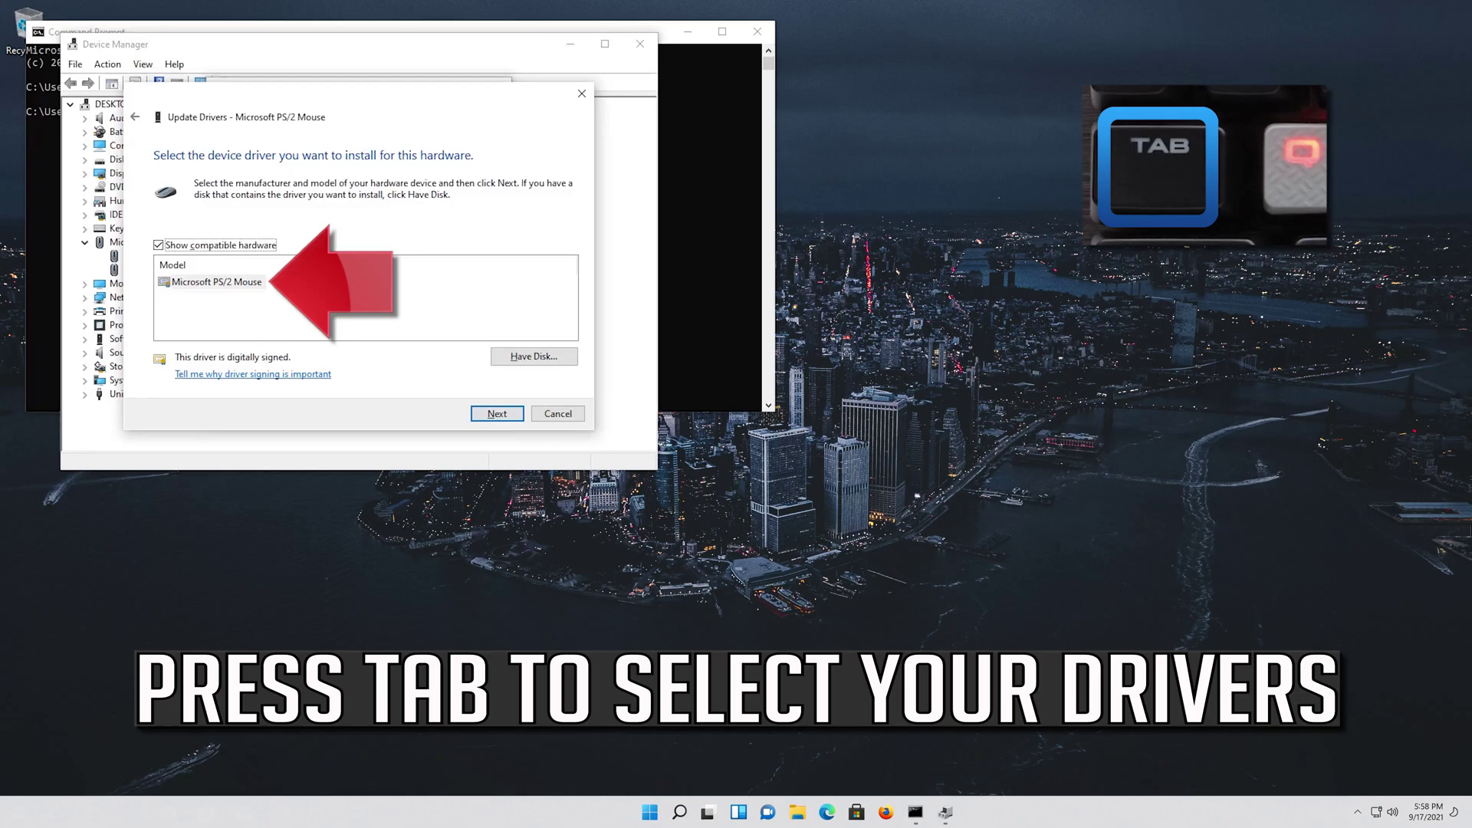
key(Tab)
key(Tab)
key(Tab)
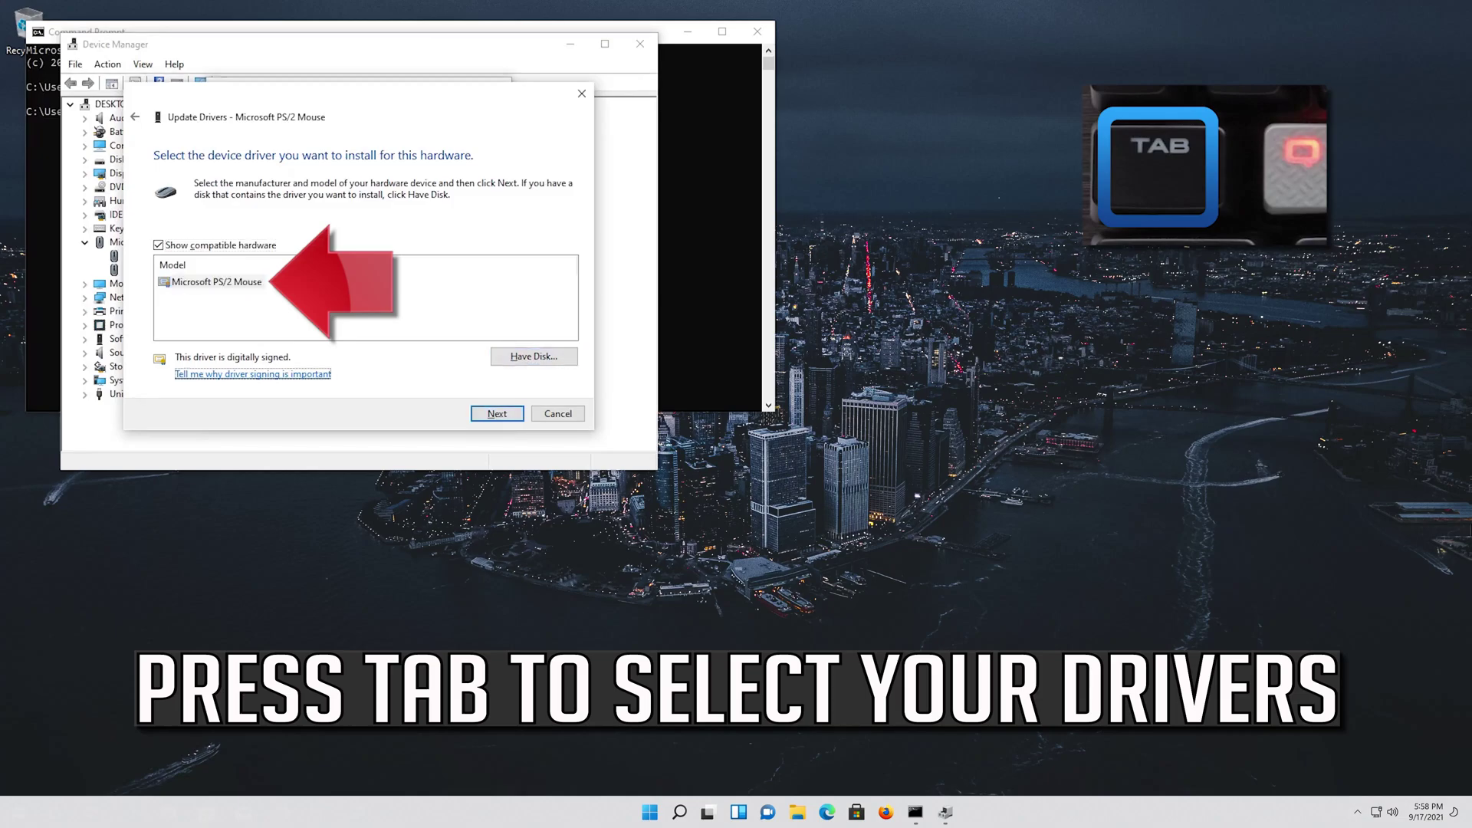
key(Tab)
key(Tab)
key(Tab)
key(Tab)
key(Tab)
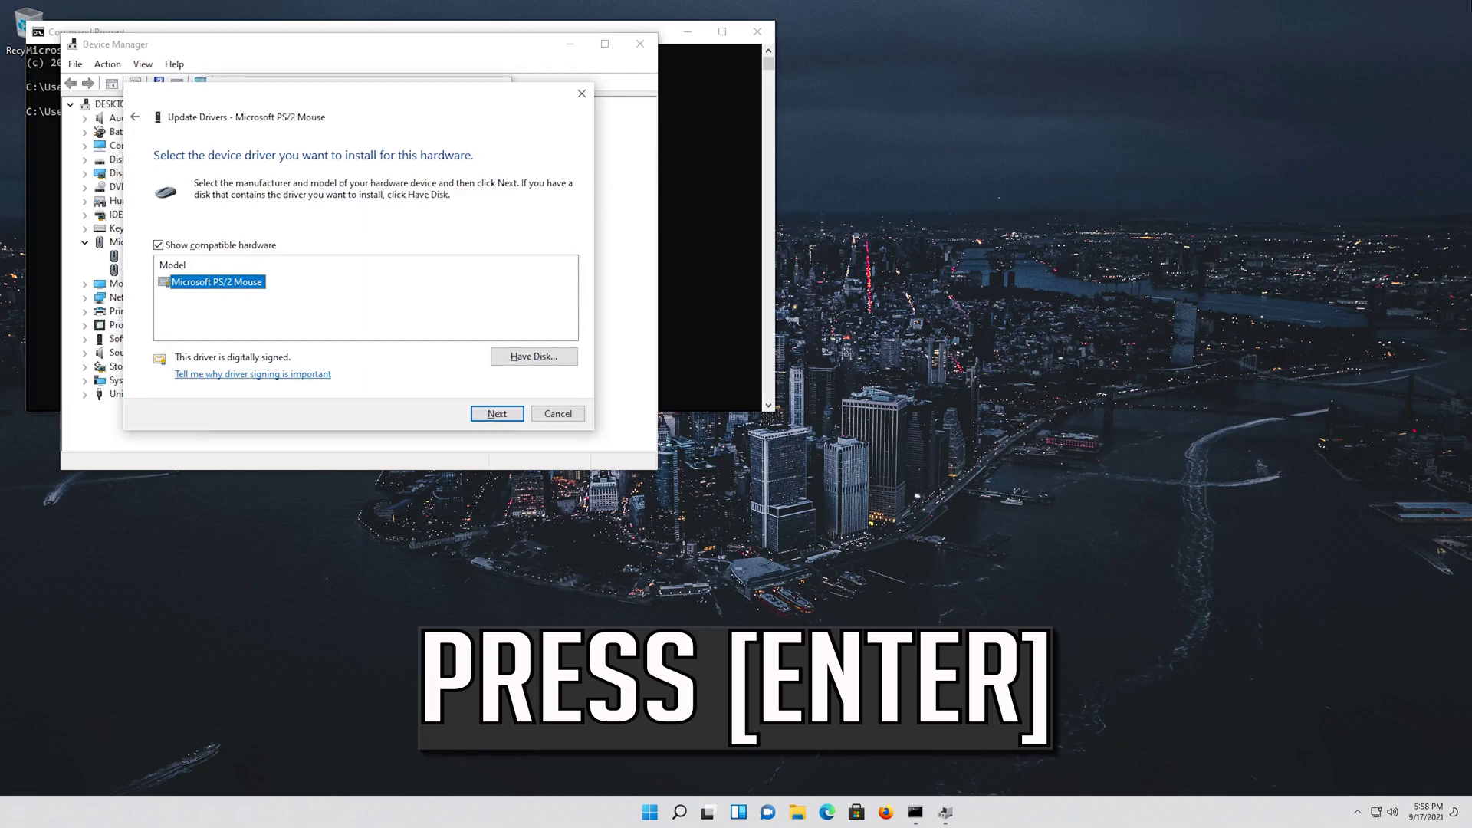
key(Return)
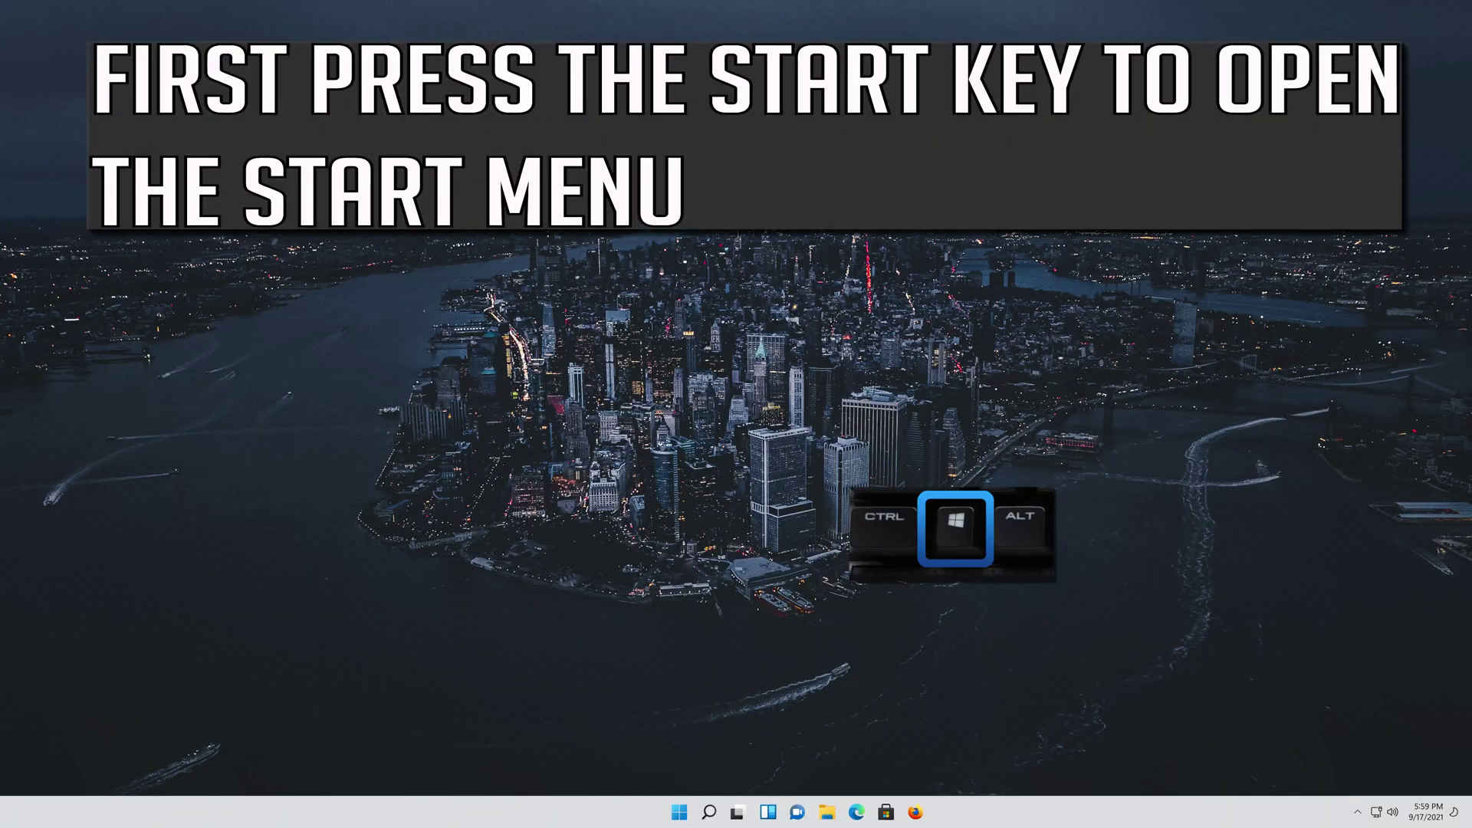
Step: Search for regedit from the Start menu and launch Registry Editor
key(super)
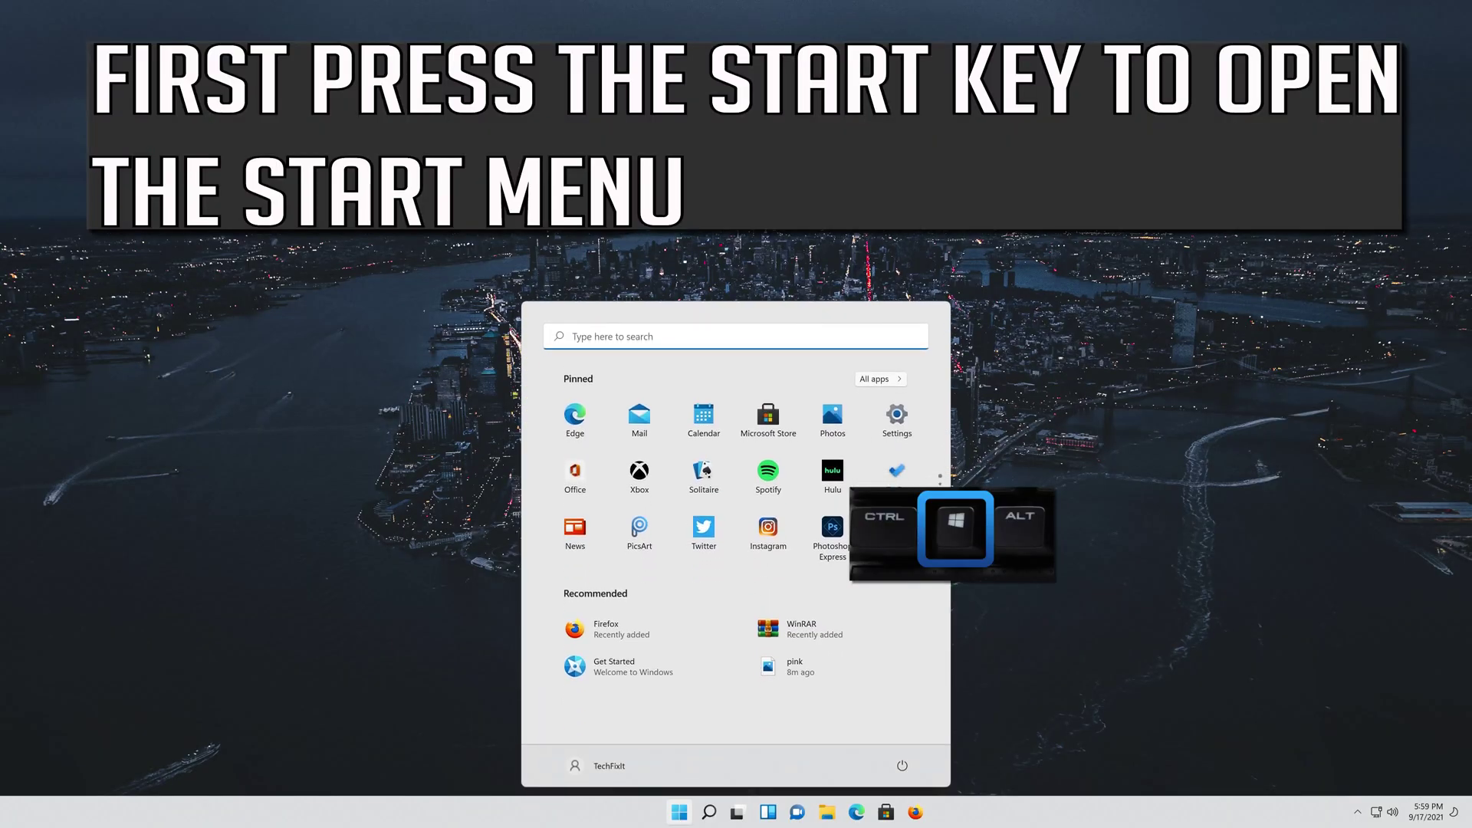
text(regedit)
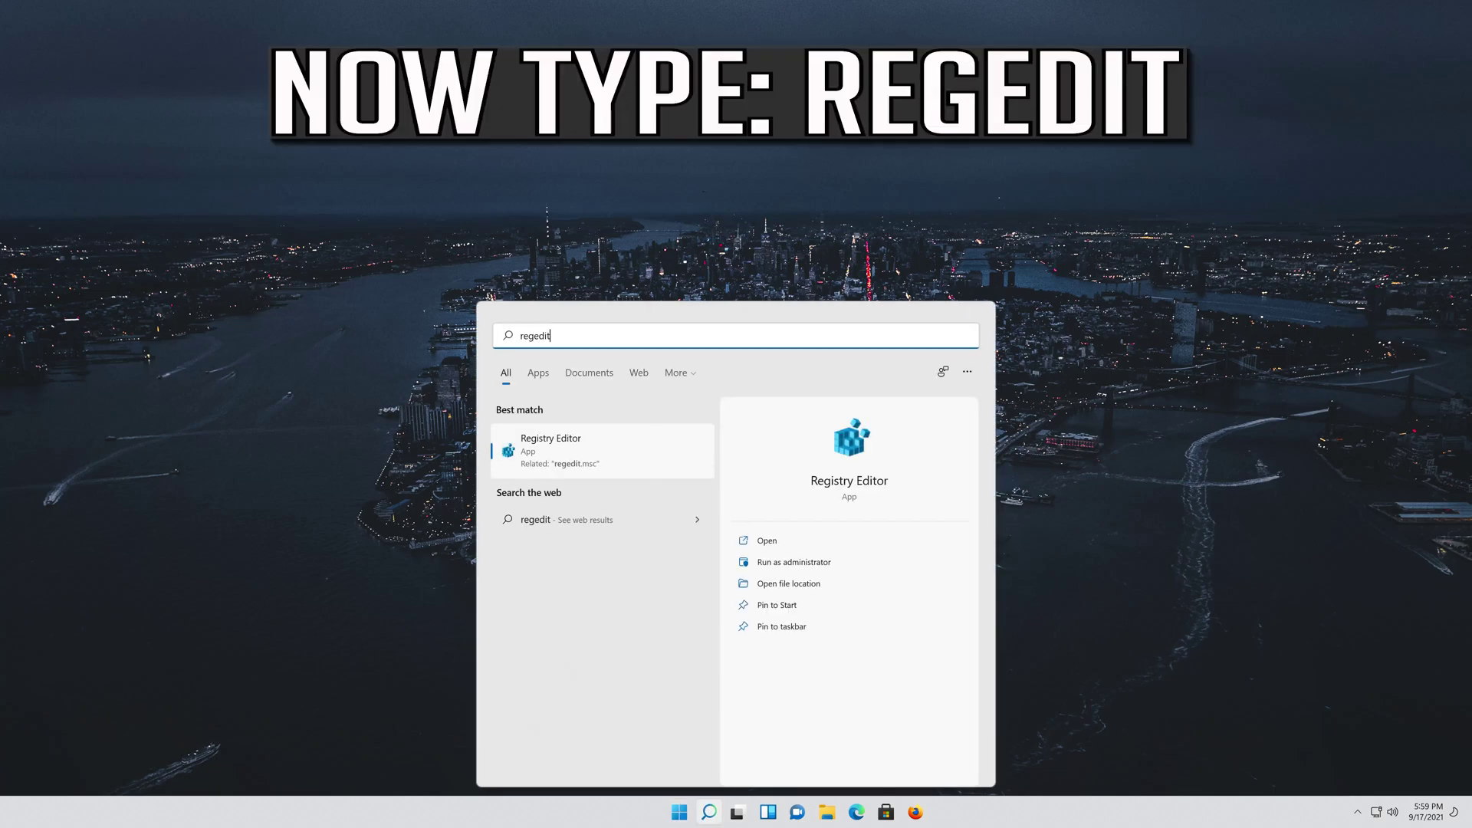
key(Return)
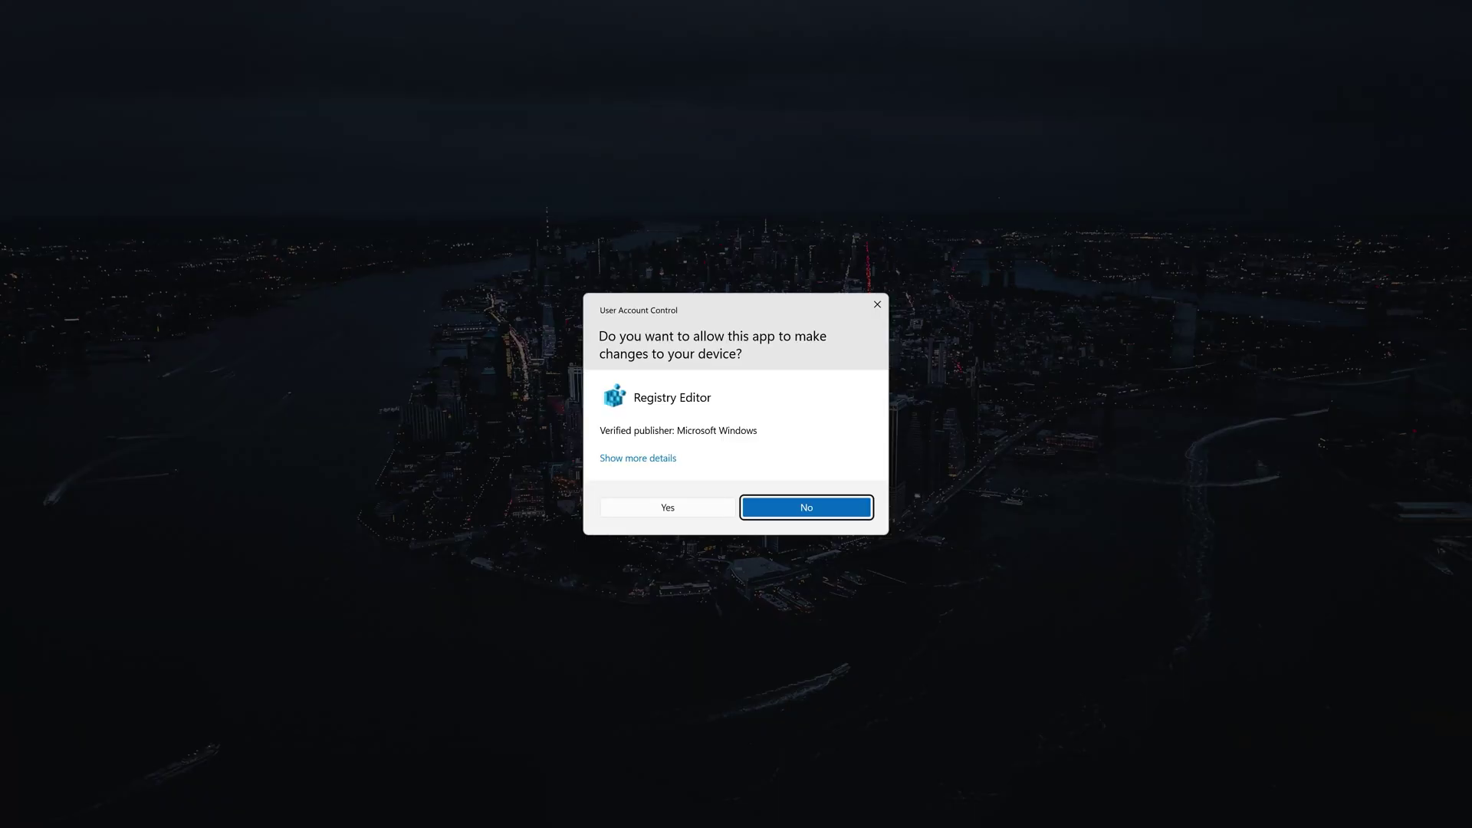
Step: Allow Registry Editor admin rights on the UAC prompt and select HKEY_LOCAL_MACHINE
key(Left)
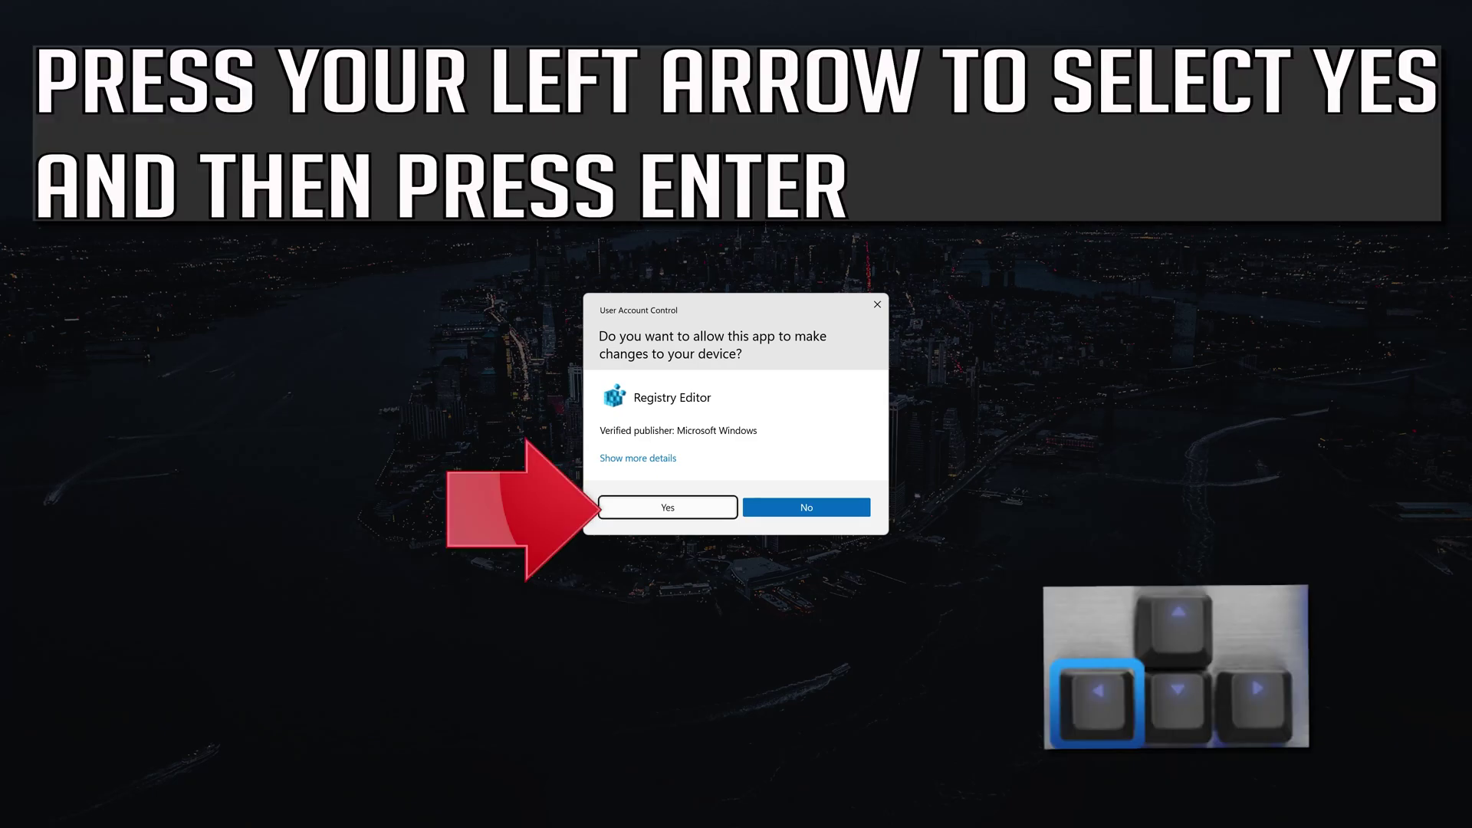
key(Return)
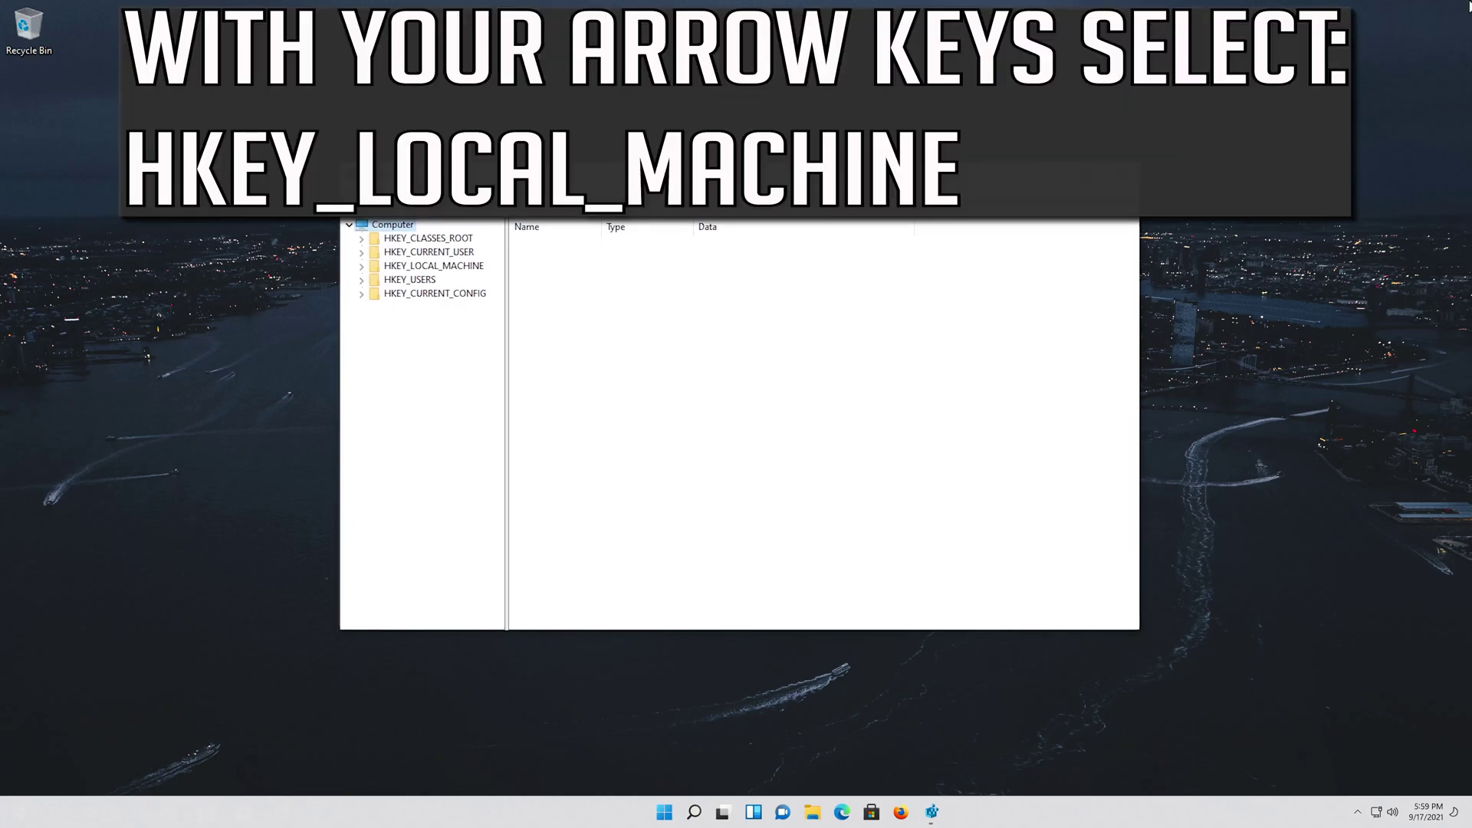
key(Down)
key(Down)
key(Down)
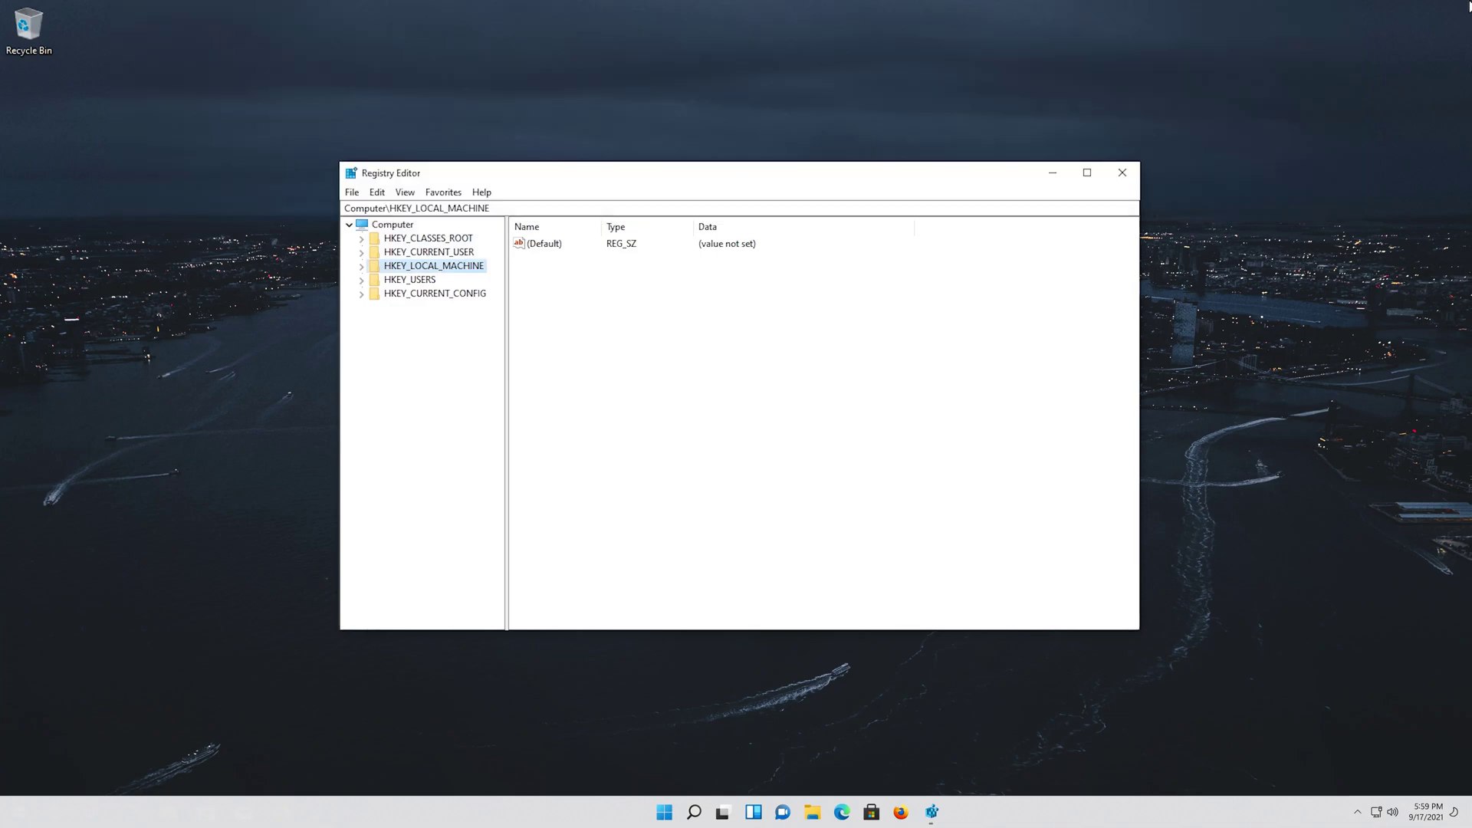
Step: Expand HKEY_LOCAL_MACHINE, SOFTWARE and Microsoft in the registry tree
key(Right)
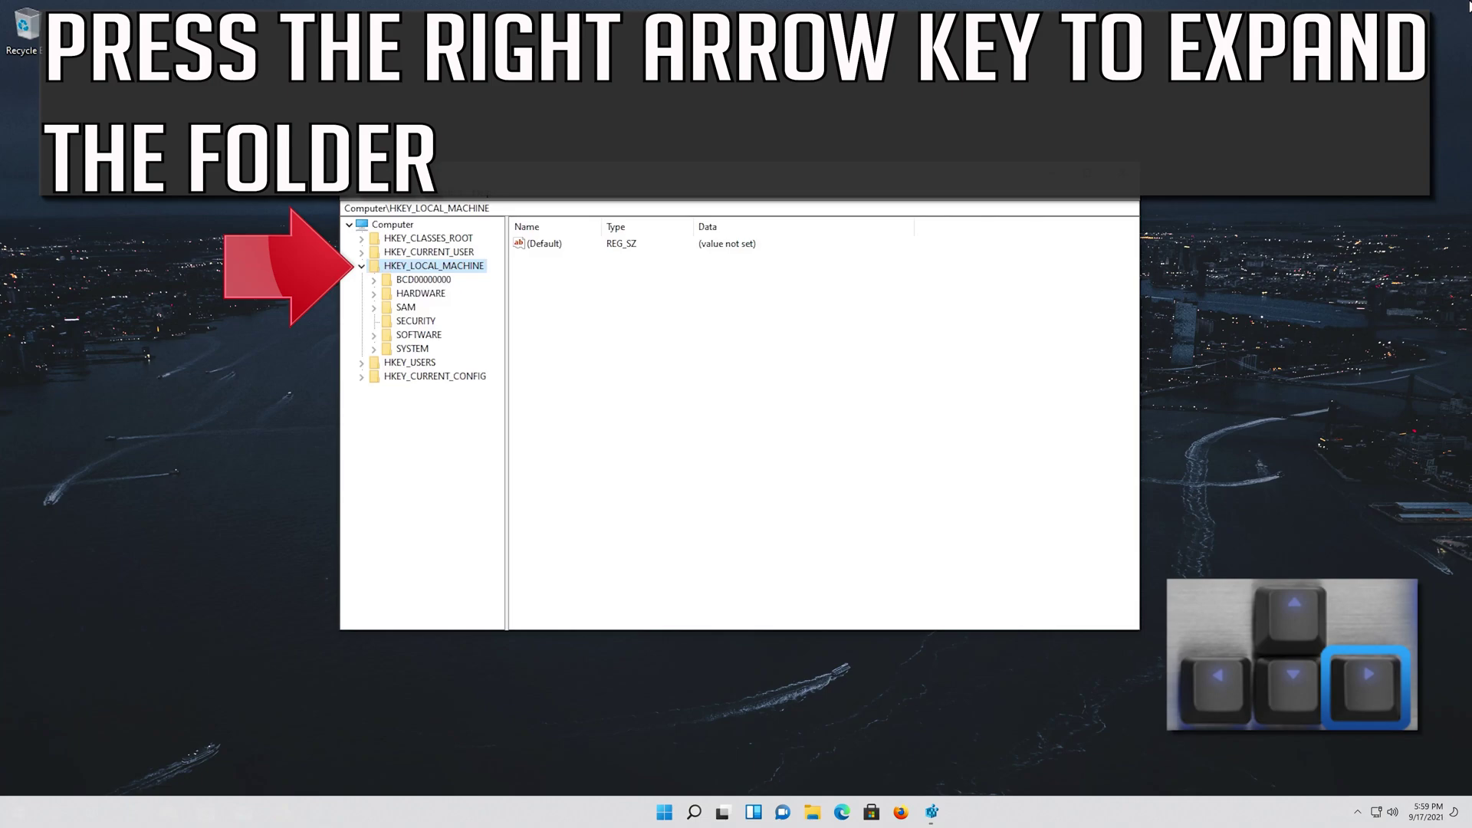
key(Down)
key(Down)
key(Down)
key(Down)
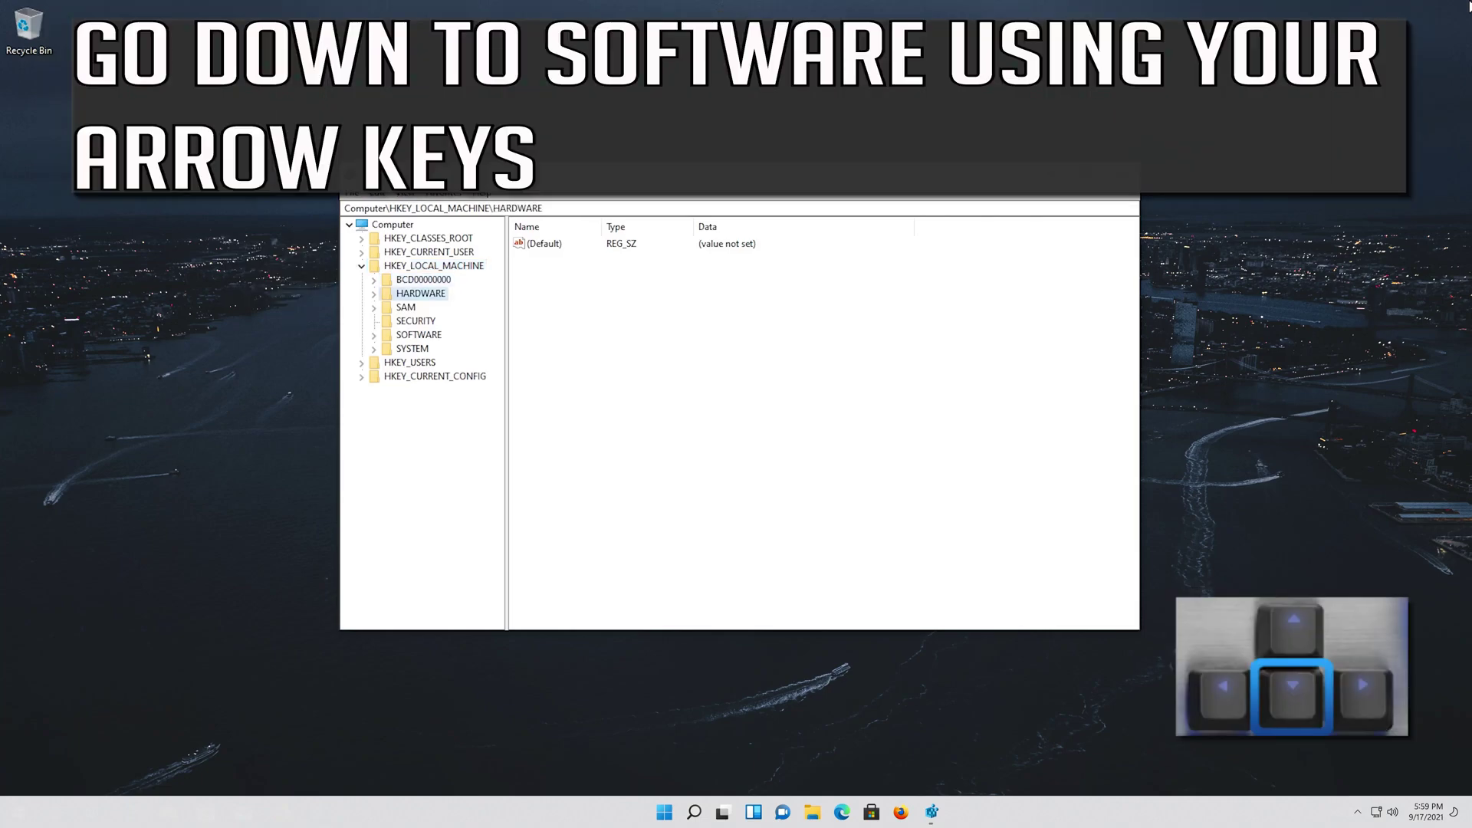
key(Down)
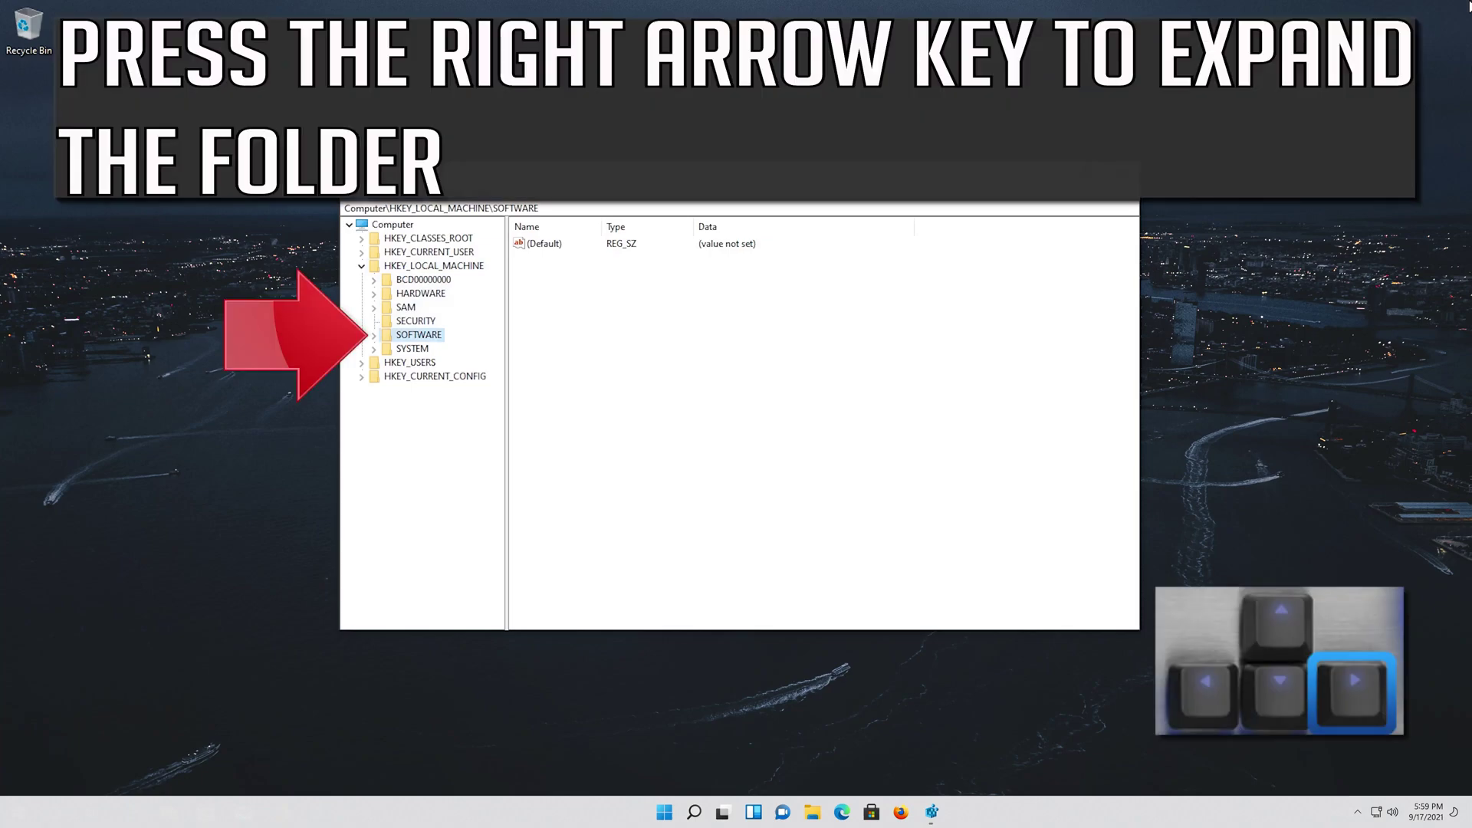
key(Right)
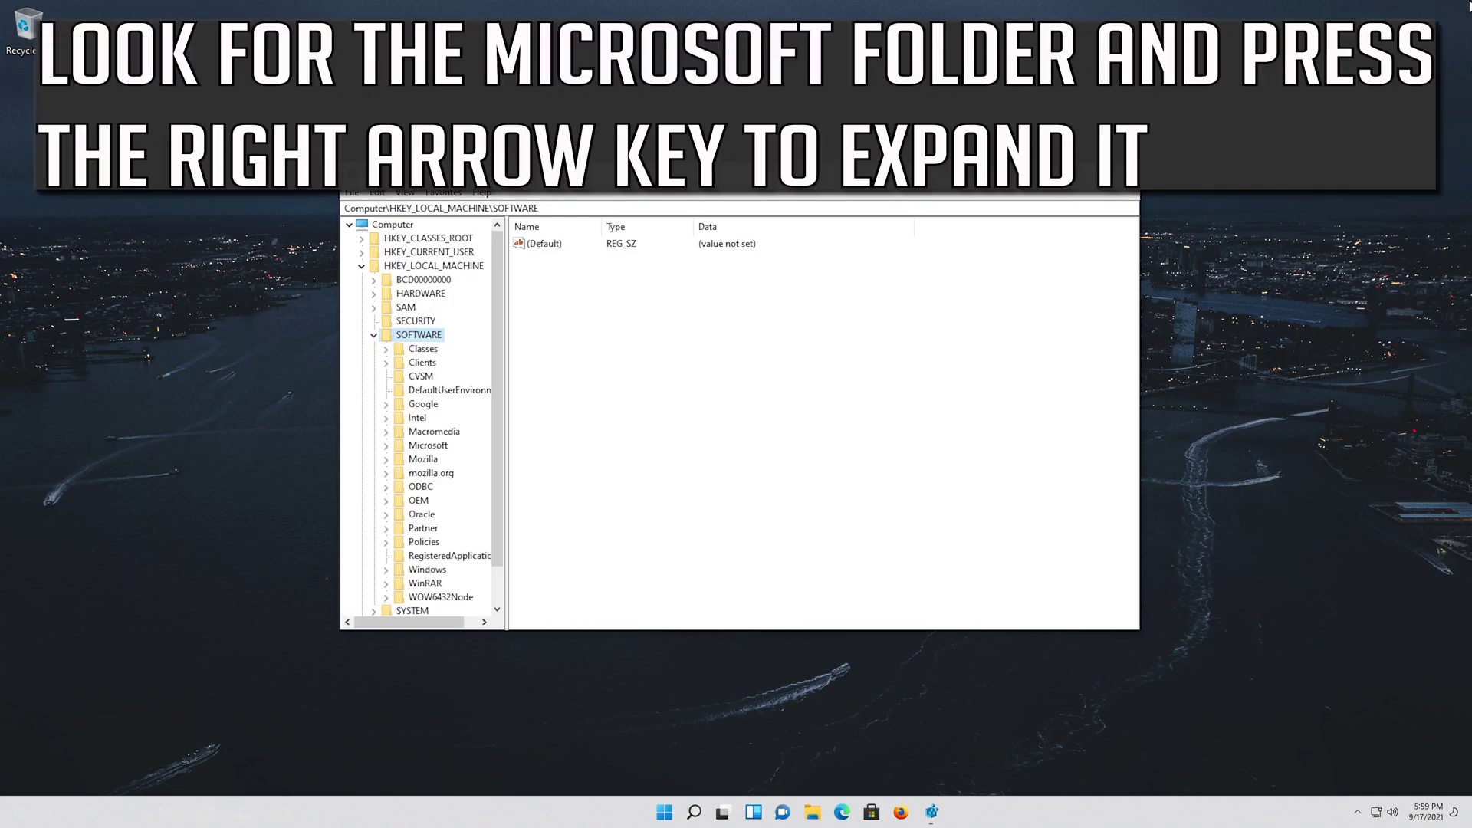
key(Down)
key(Down)
key(Down)
key(Down)
key(Down)
key(Down)
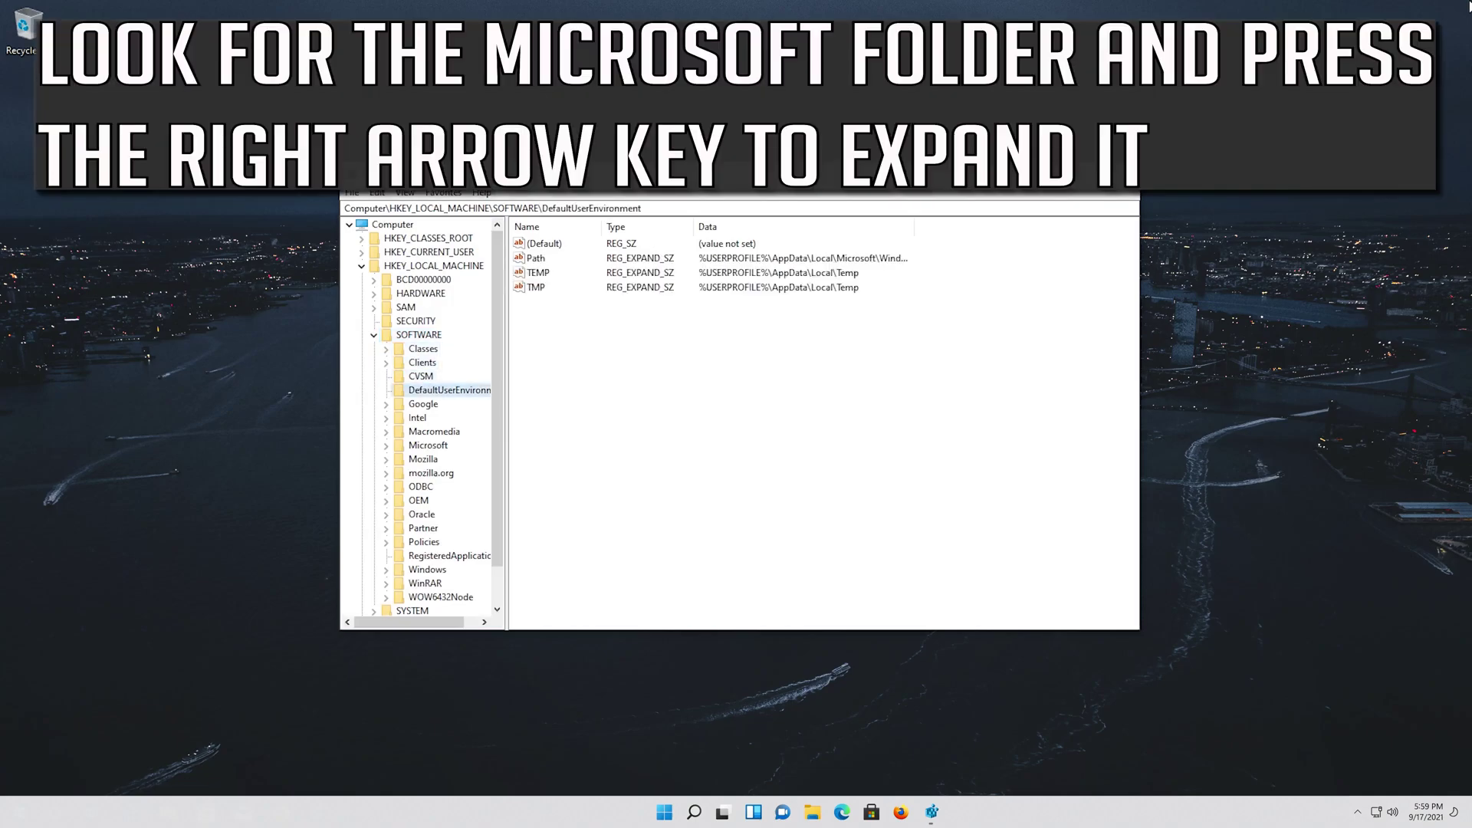
key(Down)
key(Down)
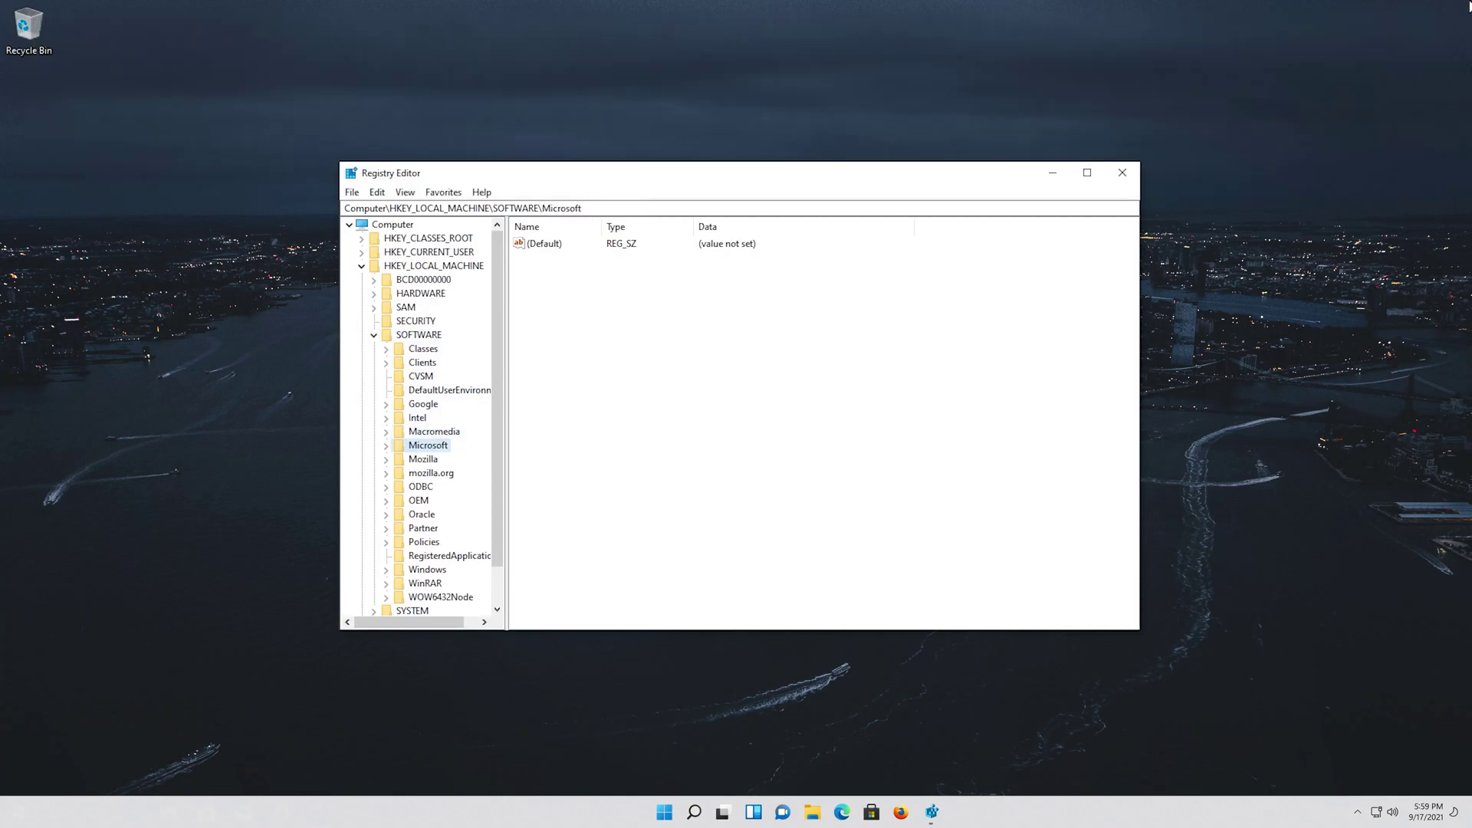
key(Right)
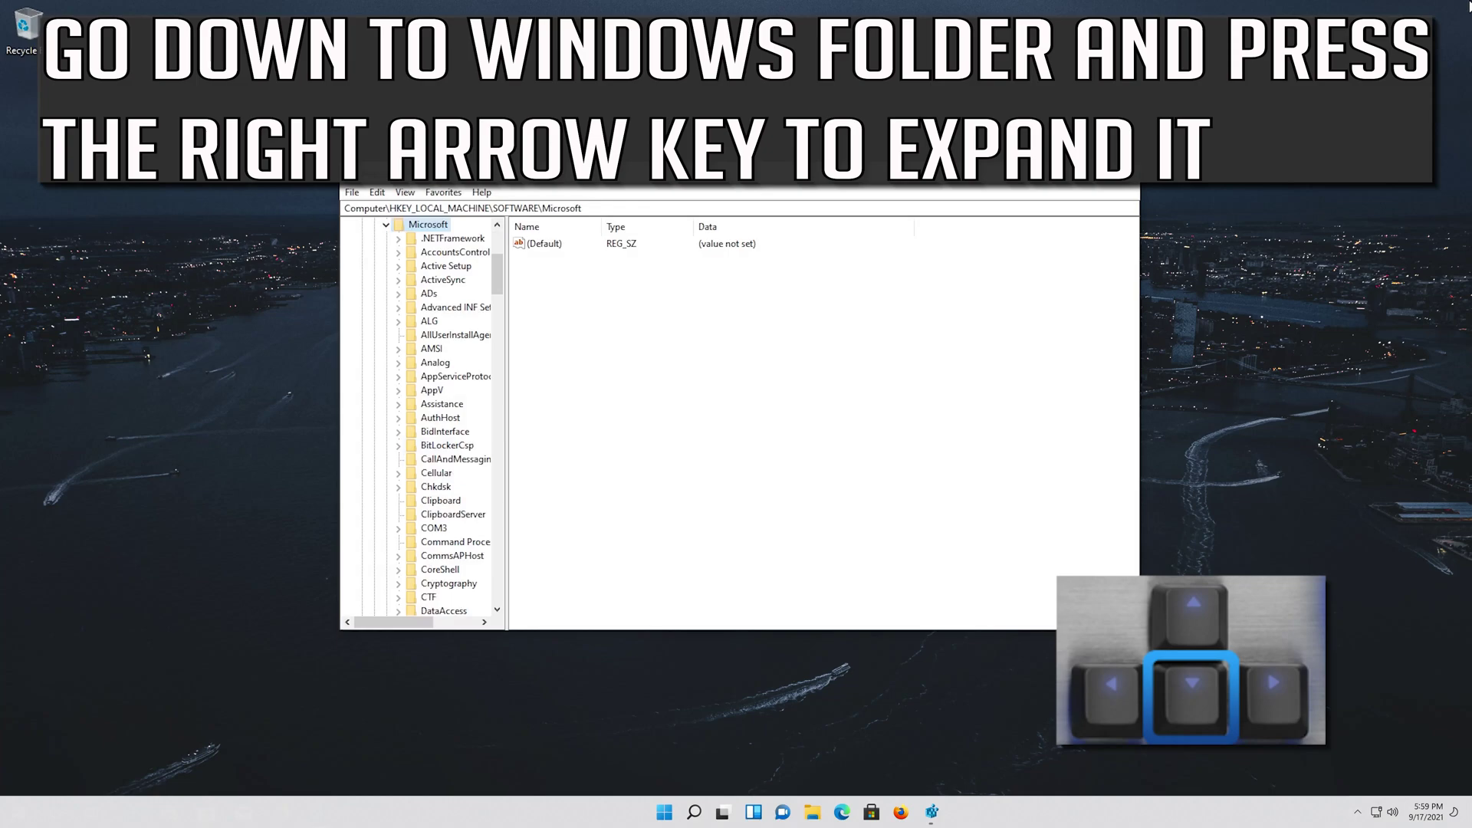
Step: Move down the Microsoft subkeys and select the Windows key
key(Down)
key(Down)
key(Down)
key(Down)
key(Down)
key(Down)
key(Down)
key(Down)
key(Down)
key(Down)
key(Down)
key(Down)
key(Down)
key(Down)
key(Down)
key(Down)
key(Down)
key(Down)
key(Down)
key(Down)
key(Down)
key(Down)
key(Down)
key(Down)
key(Down)
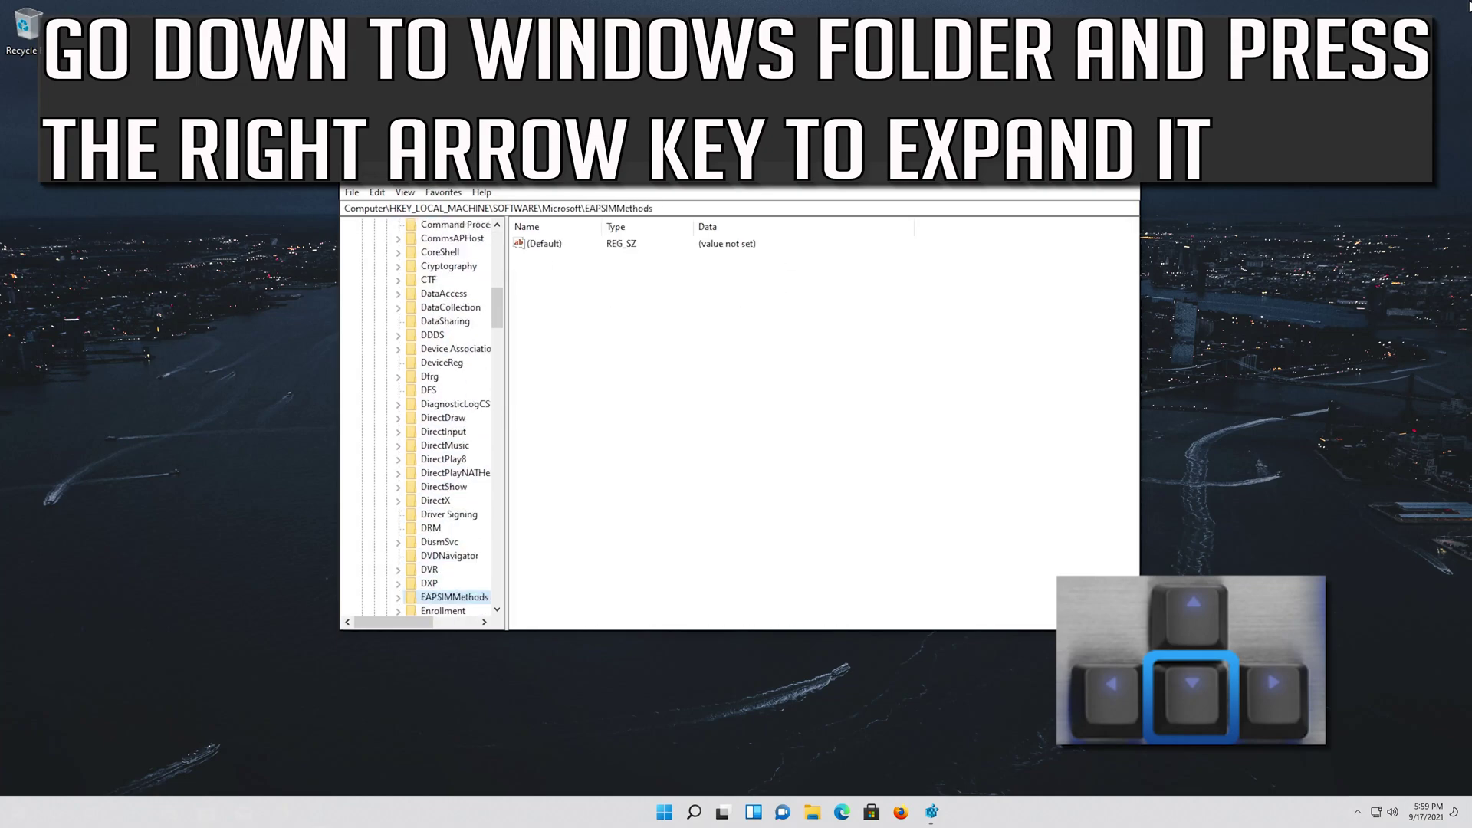
key(Down)
key(Down)
key(Down)
key(Down)
key(Down)
key(Down)
key(Down)
key(Down)
key(Down)
key(Down)
key(Down)
key(Down)
key(Down)
key(Down)
key(Down)
key(Down)
key(Down)
key(Down)
key(Down)
key(Down)
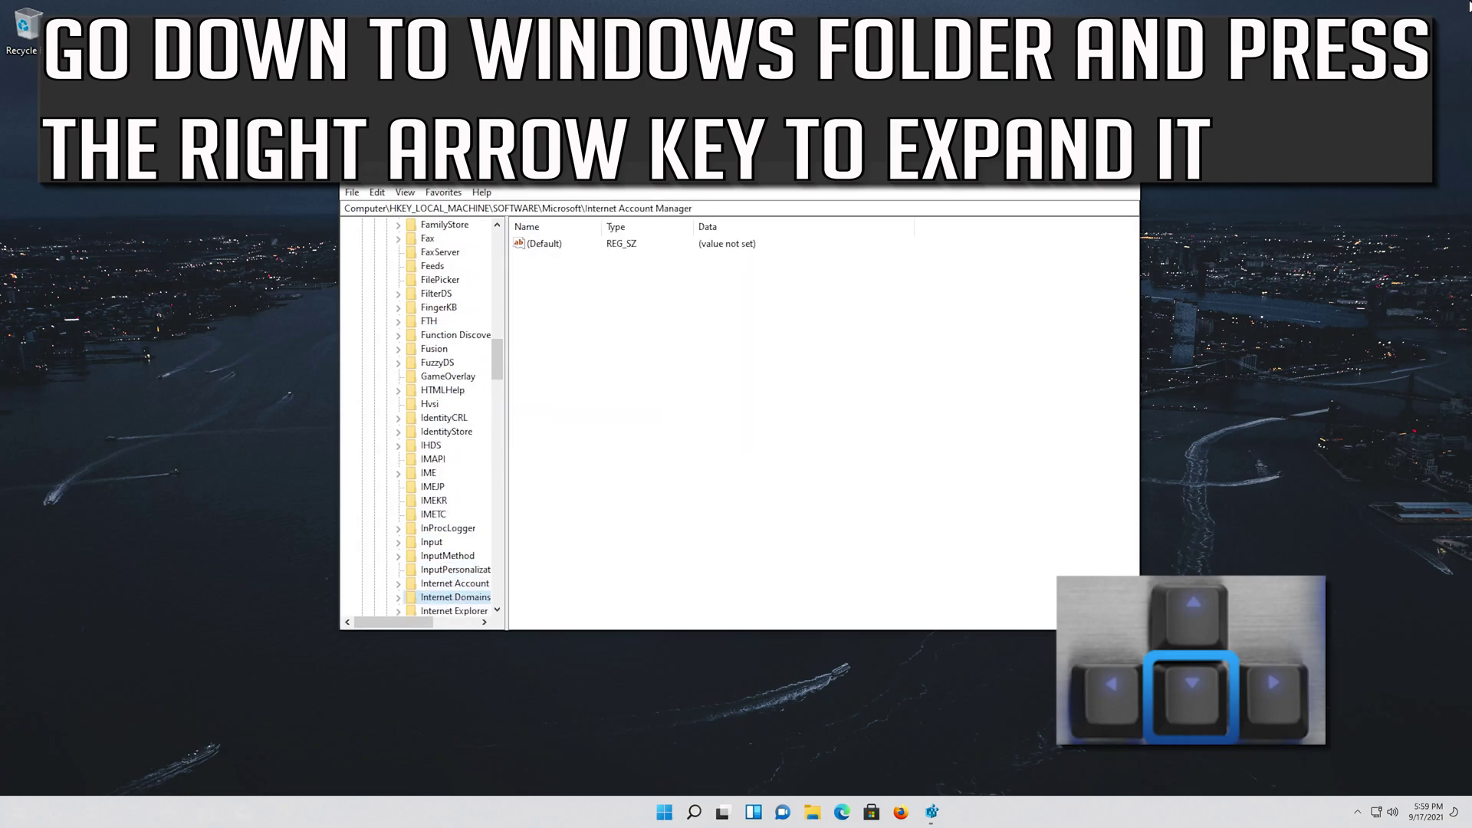
key(Down)
key(Down)
key(Down)
key(Down)
key(Down)
key(Down)
key(Down)
key(Down)
key(Down)
key(Down)
key(Down)
key(Down)
key(Down)
key(Down)
key(Down)
key(Down)
key(Down)
key(Down)
key(Down)
key(Down)
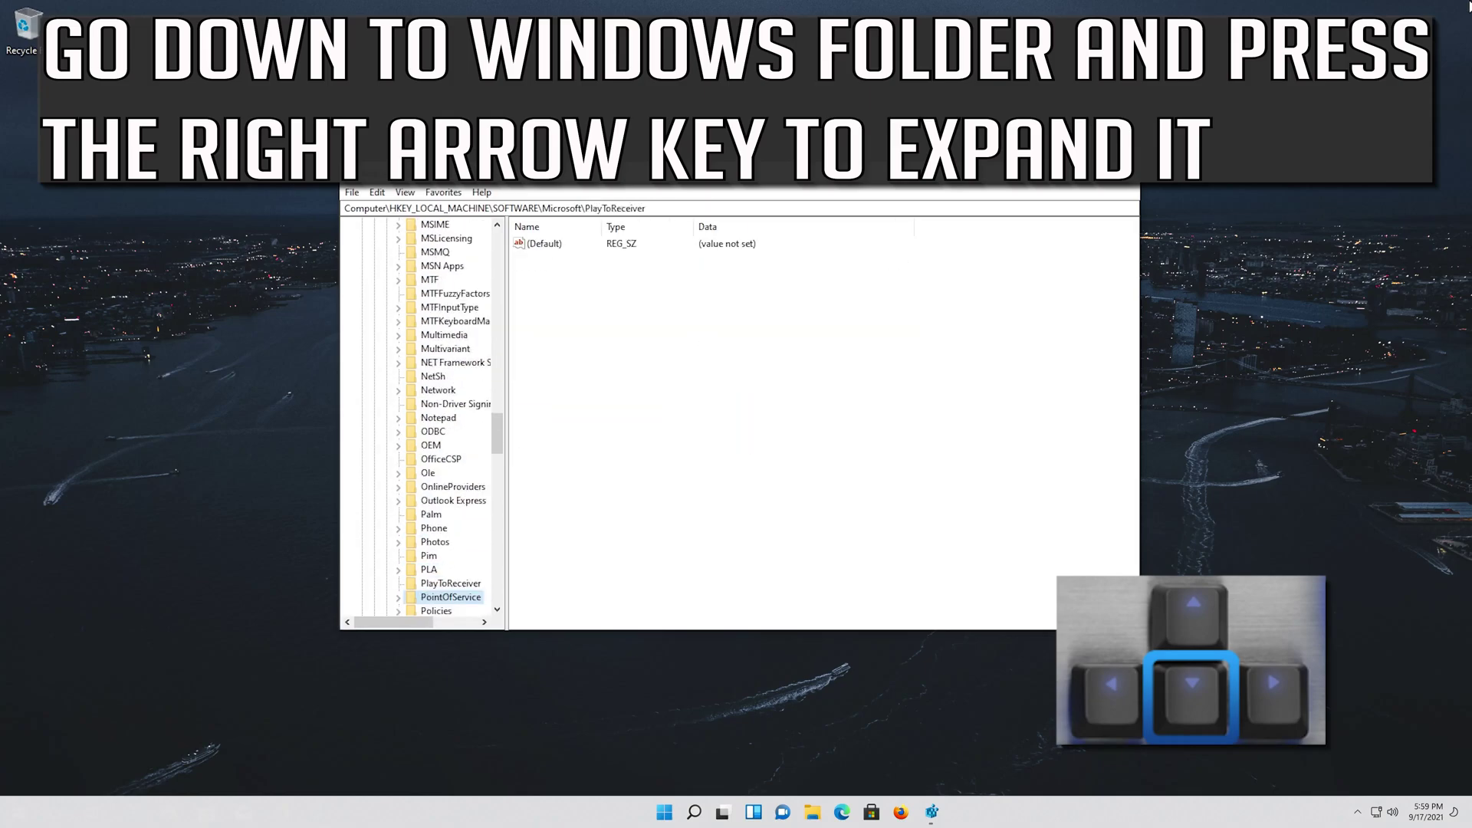
key(Down)
key(Down)
key(Down)
key(Down)
key(Down)
key(Down)
key(Down)
key(Down)
key(Down)
key(Down)
key(Down)
key(Down)
key(Down)
key(Down)
key(Down)
key(Down)
key(Down)
key(Down)
key(Down)
key(Down)
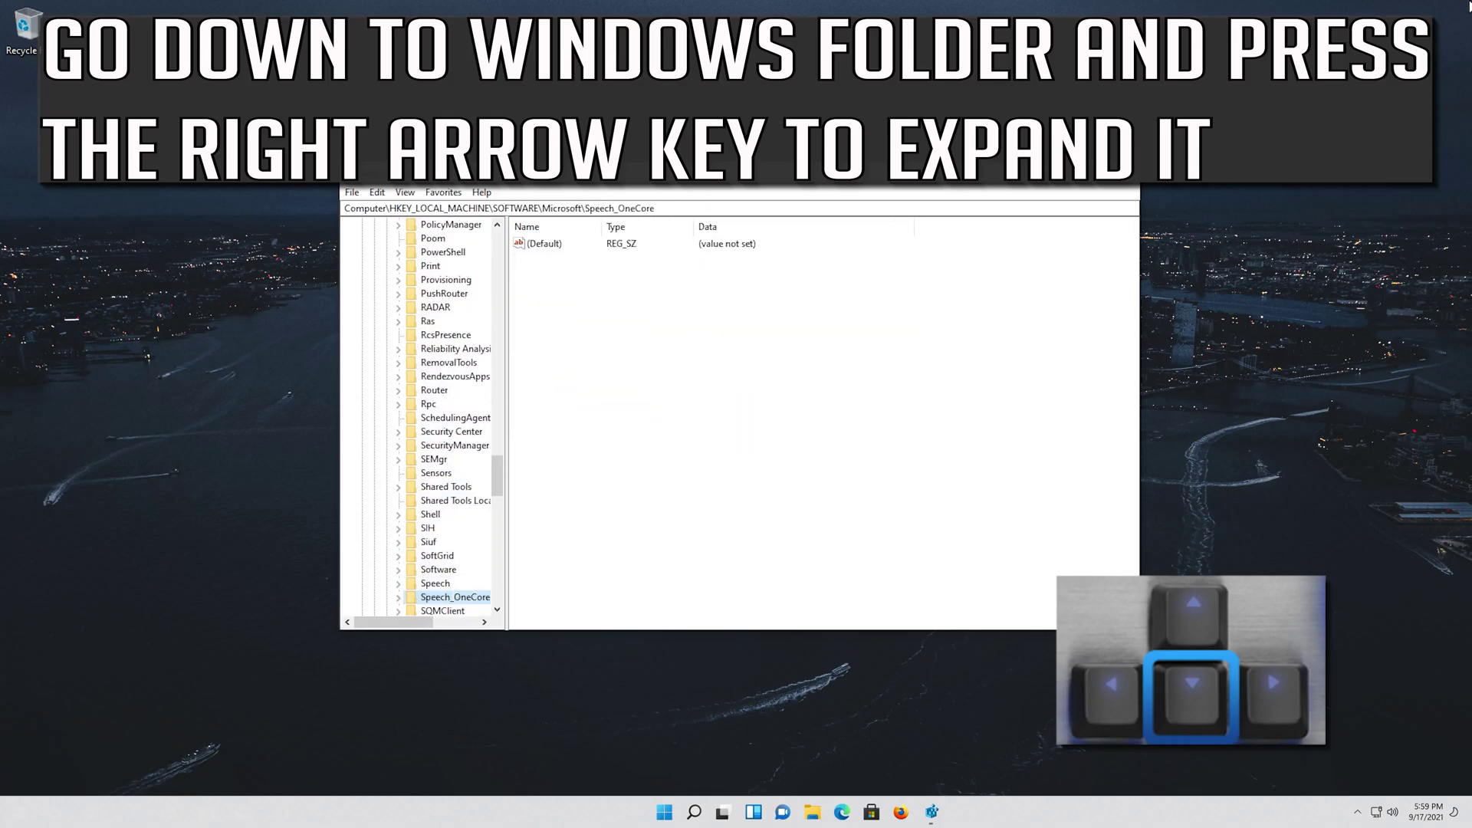
key(Down)
key(Down)
key(Down)
key(Down)
key(Down)
key(Down)
key(Down)
key(Down)
key(Down)
key(Down)
key(Down)
key(Down)
key(Down)
key(Down)
key(Down)
key(Down)
key(Down)
key(Down)
key(Down)
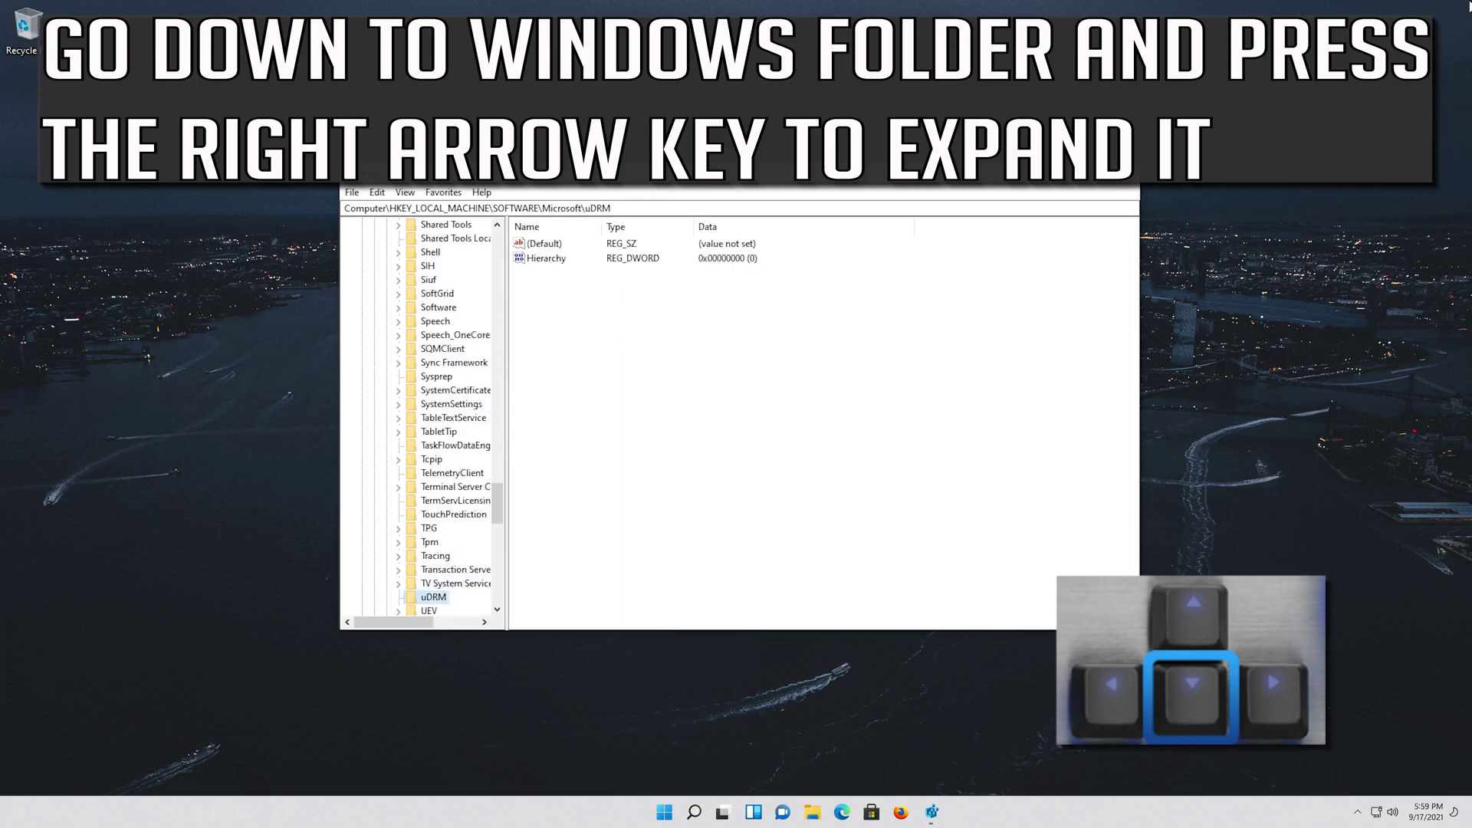
key(Down)
key(Down)
key(Down)
key(Down)
key(Down)
key(Down)
key(Down)
key(Down)
key(Down)
key(Down)
key(Down)
key(Down)
key(Down)
key(Down)
key(Down)
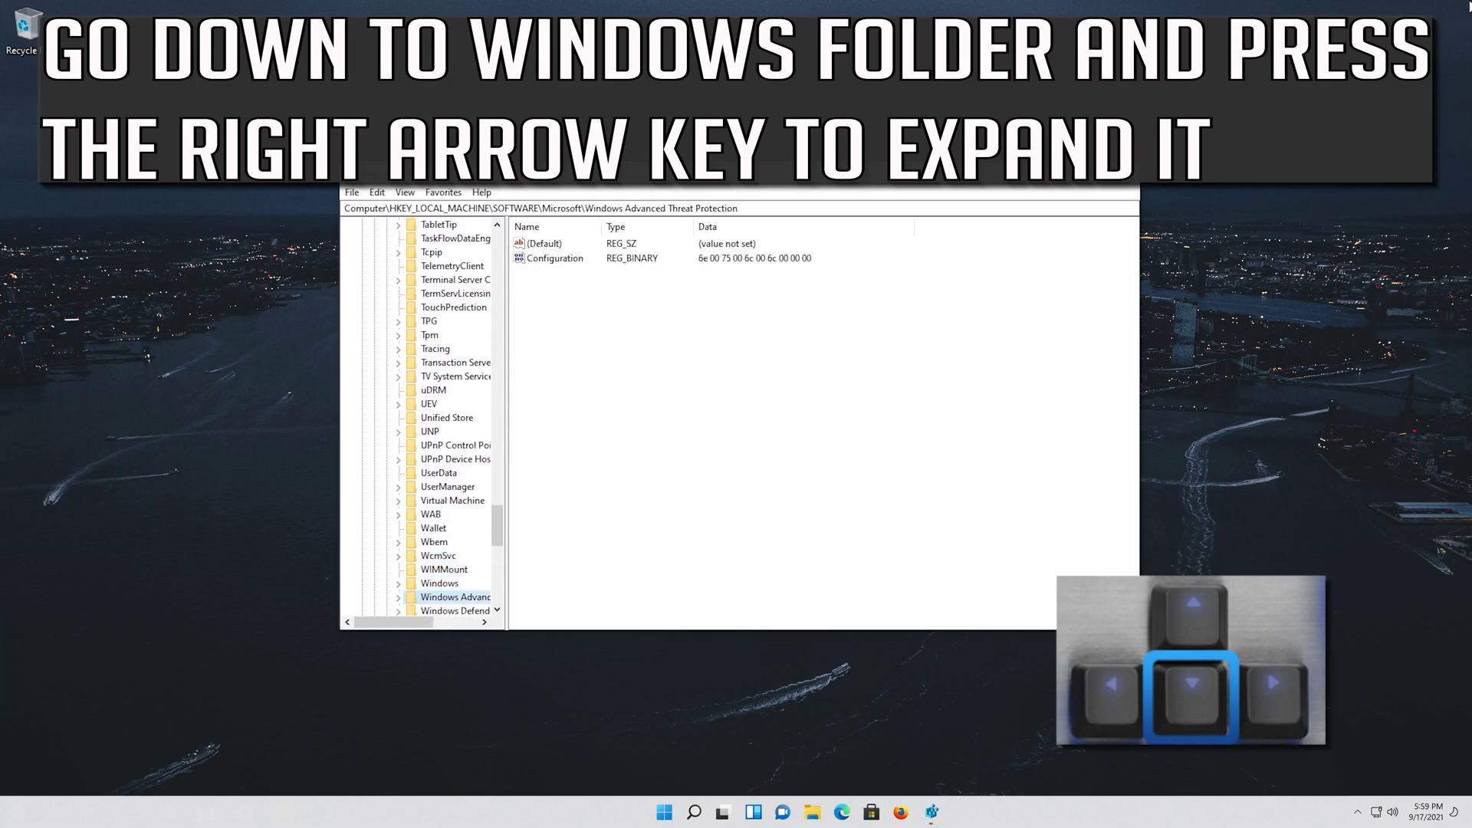
key(Up)
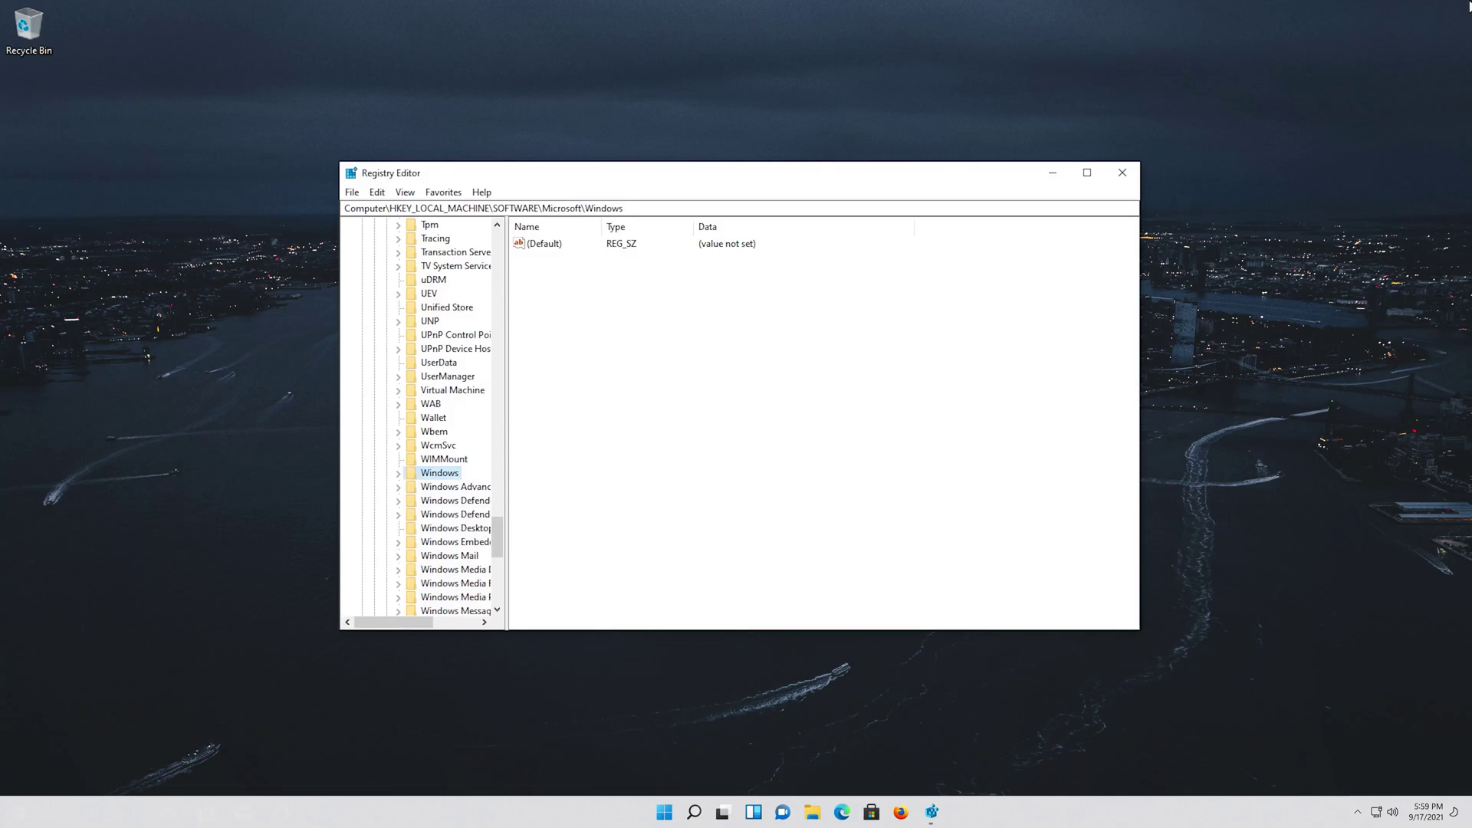
Step: Expand Windows and CurrentVersion and step down toward the Policies key
key(Right)
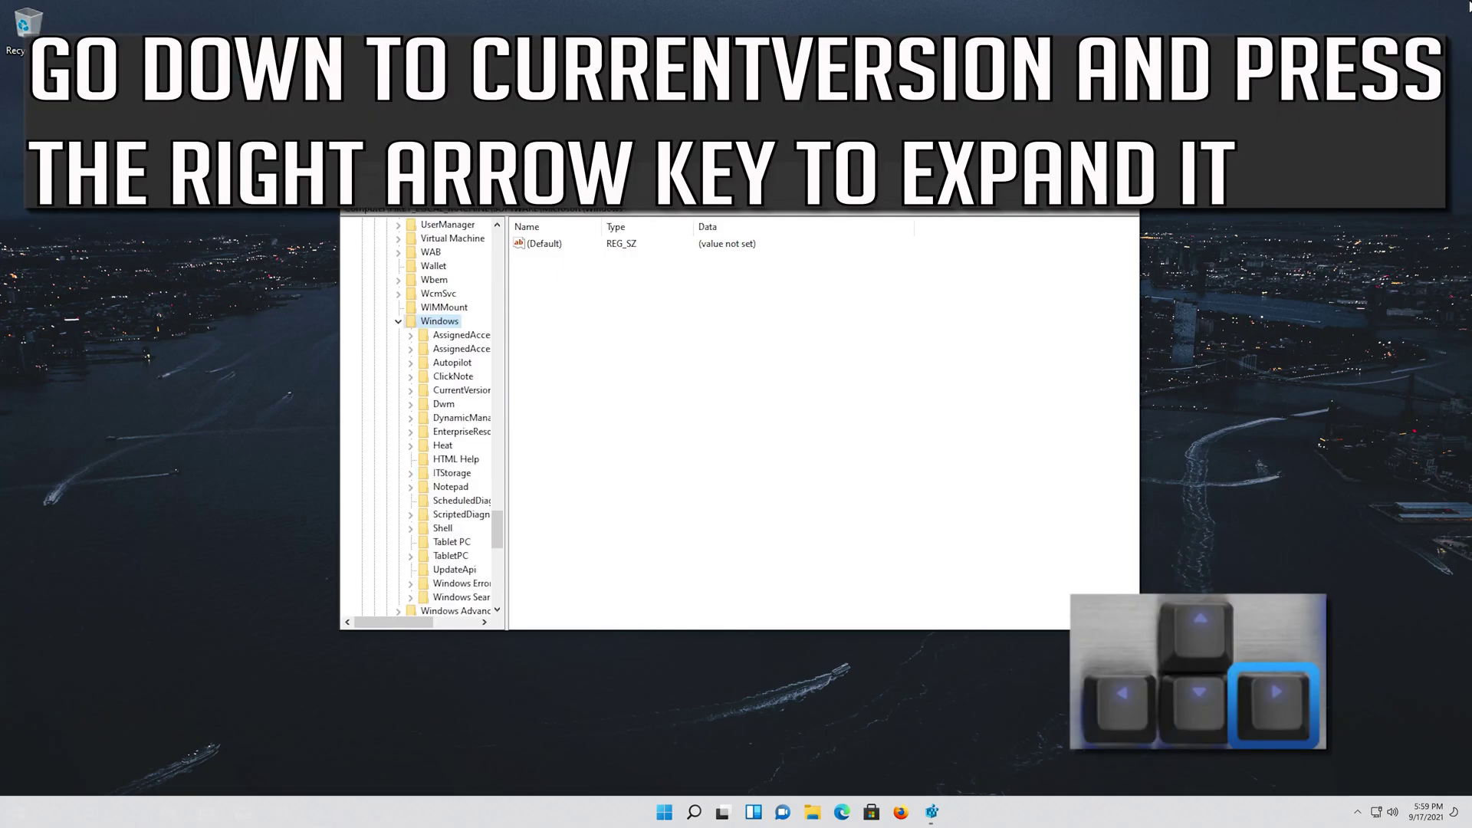
key(Down)
key(Down)
key(Down)
key(Down)
key(Down)
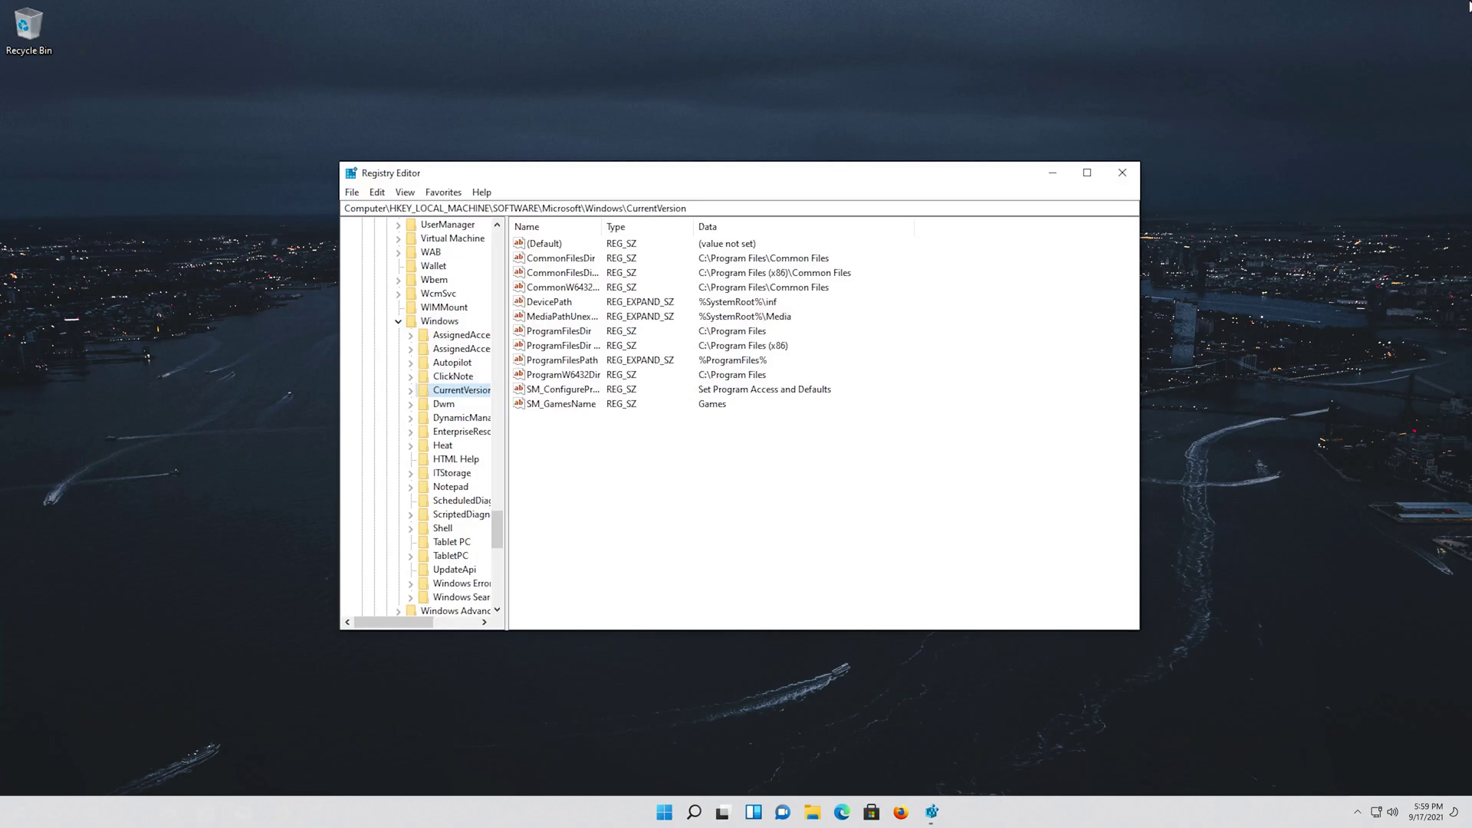
key(Right)
key(Down)
key(Down)
key(Down)
key(Down)
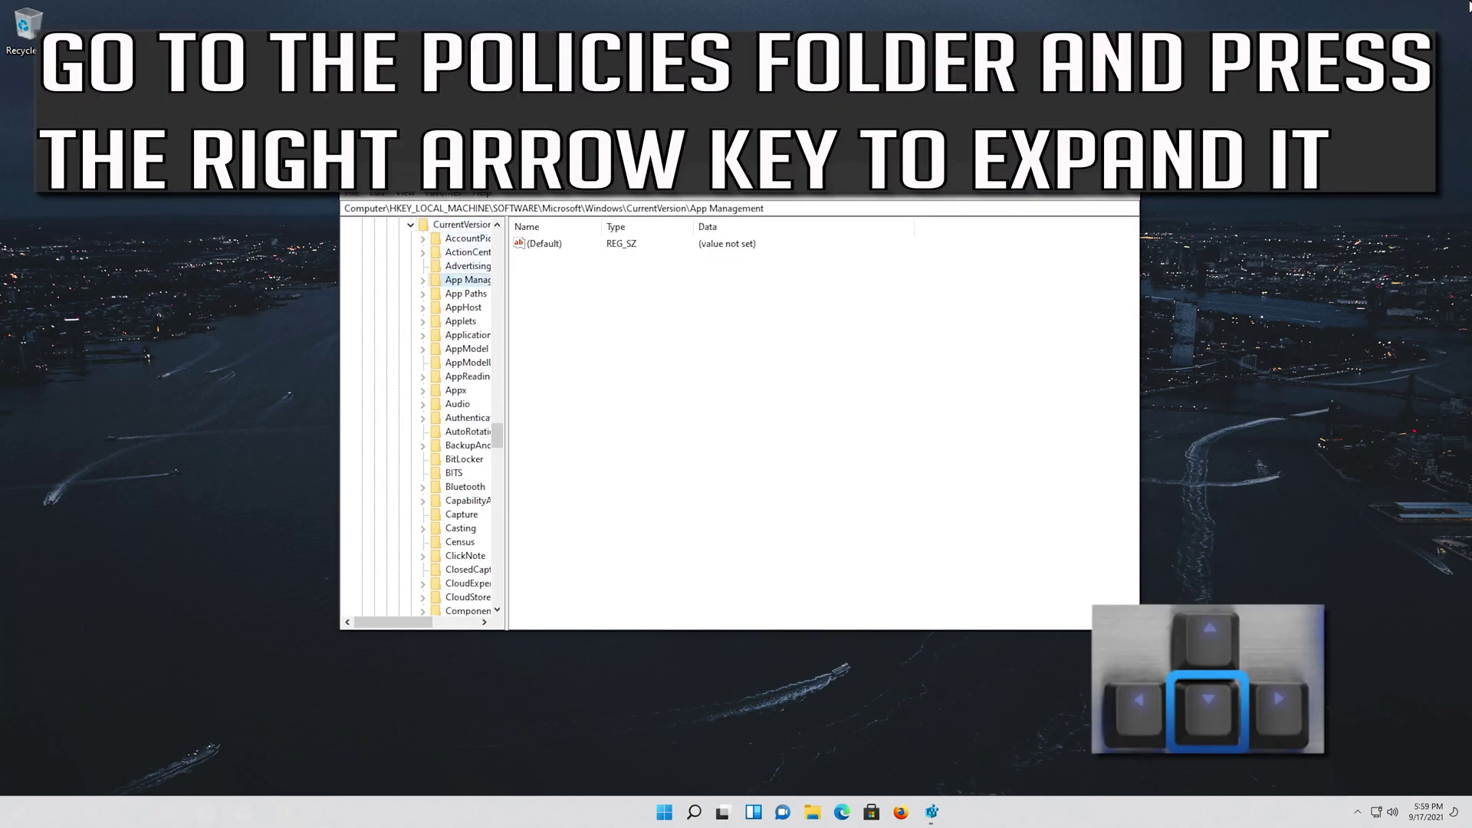
key(Down)
key(Down)
key(Down)
key(Down)
key(Down)
key(Down)
key(Down)
key(Down)
key(Down)
key(Down)
key(Down)
key(Down)
key(Down)
key(Down)
key(Down)
key(Down)
key(Down)
key(Down)
key(Down)
key(Down)
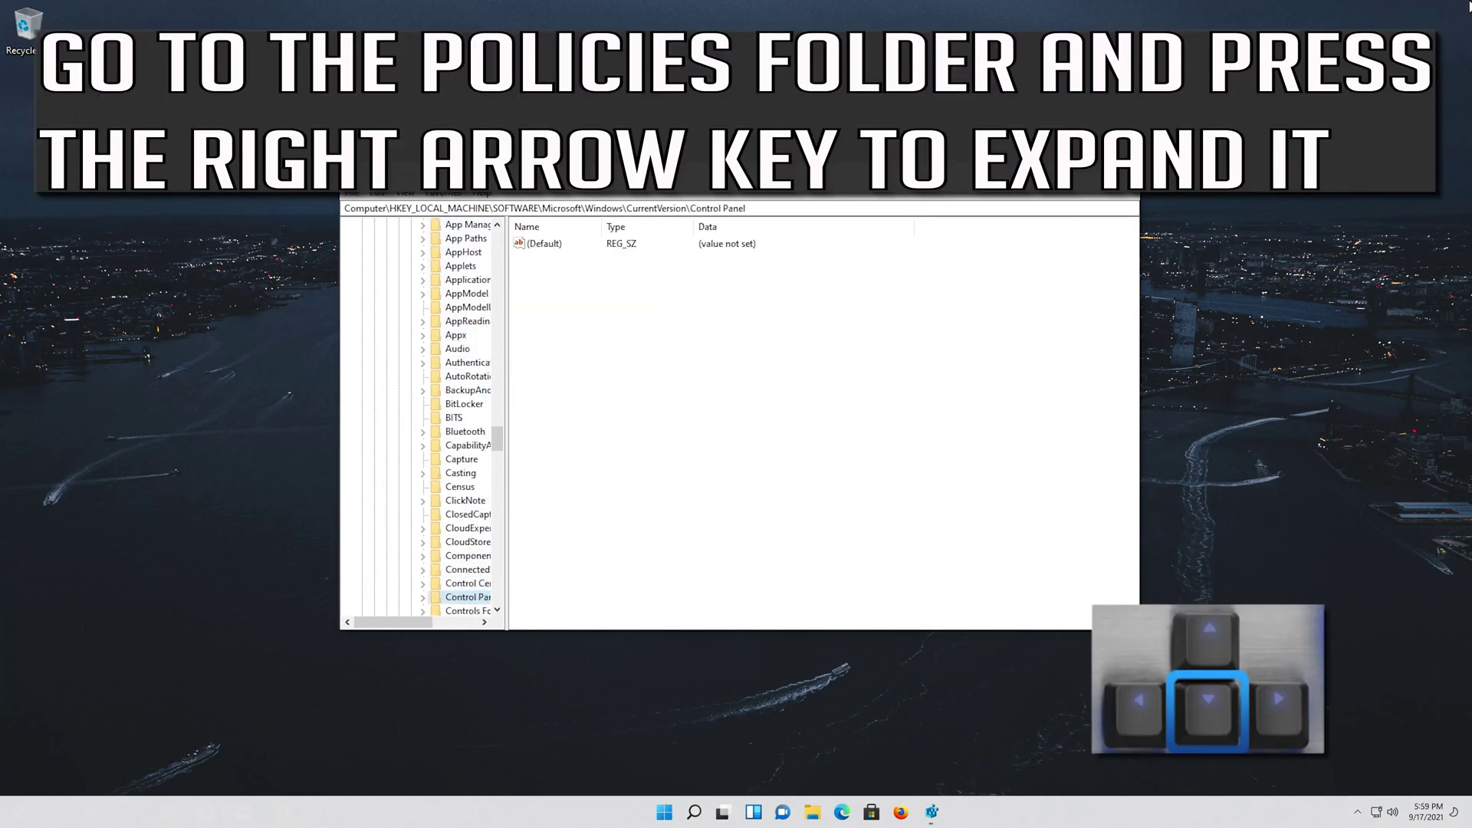
key(Down)
key(Down)
key(Down)
key(Down)
key(Down)
key(Down)
key(Down)
key(Down)
key(Down)
key(Down)
key(Down)
key(Down)
key(Down)
key(Down)
key(Down)
key(Down)
key(Down)
key(Down)
key(Down)
key(Down)
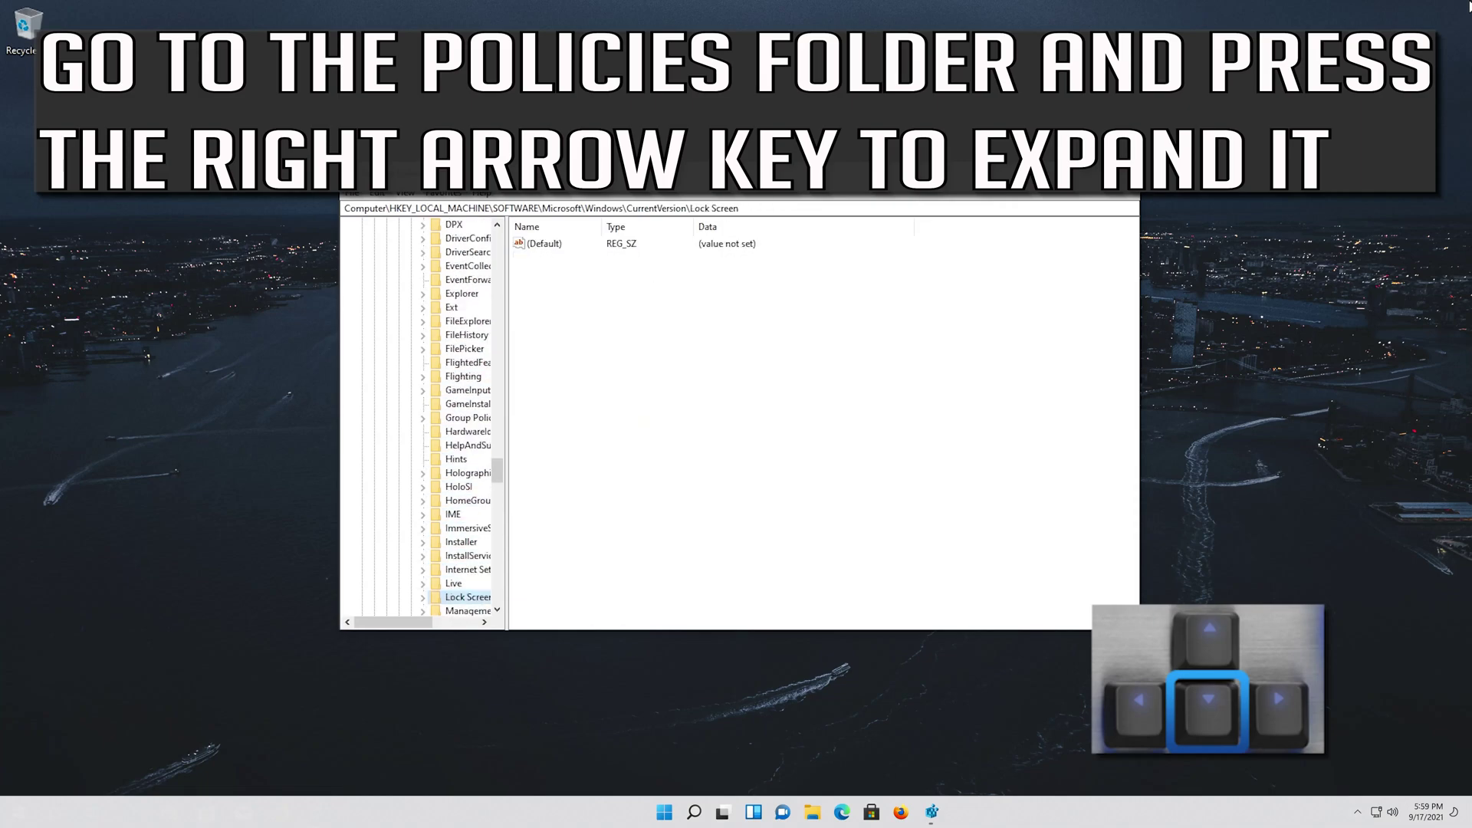
key(Down)
key(Down)
key(Down)
key(Down)
key(Down)
key(Down)
key(Down)
key(Down)
key(Down)
key(Down)
key(Down)
key(Down)
key(Down)
key(Down)
key(Down)
key(Down)
key(Down)
key(Down)
key(Down)
key(Down)
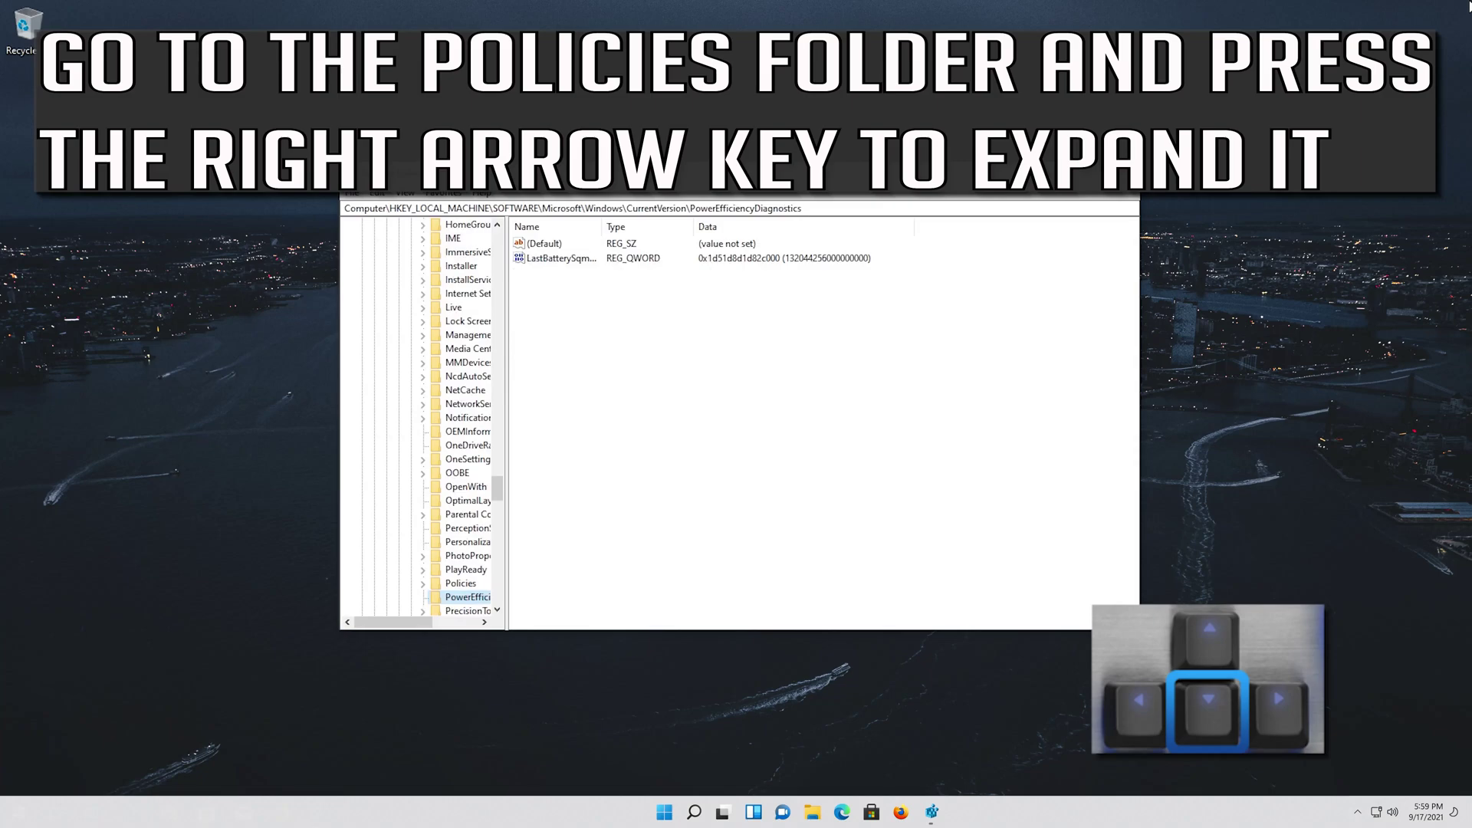
key(Down)
Step: Select and expand Policies, then select System to show its values
key(Up)
key(Up)
key(Down)
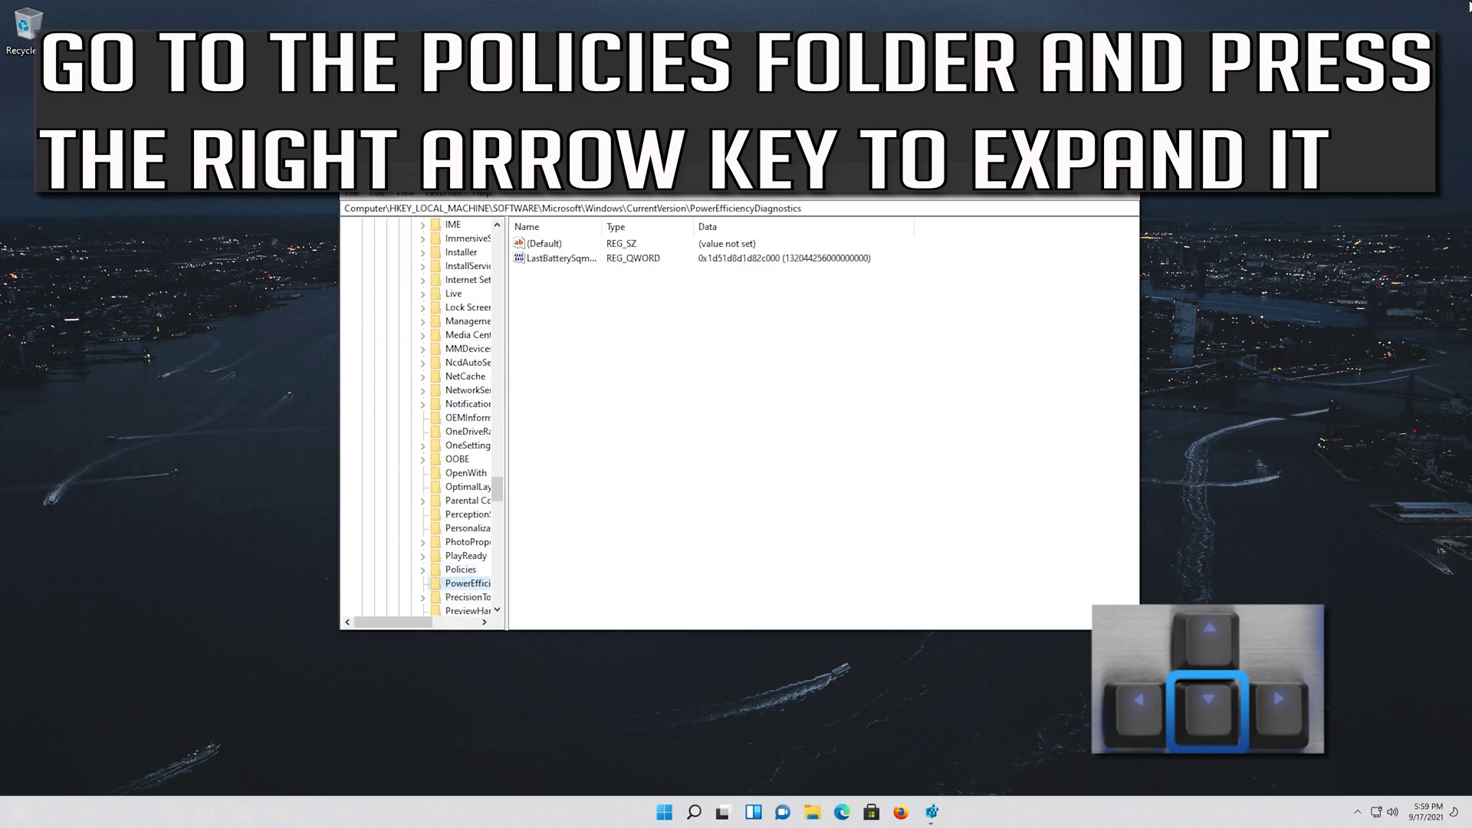
key(Down)
key(Down)
key(Down)
key(Down)
key(Down)
key(Down)
key(Down)
key(Down)
key(Down)
key(Down)
key(Up)
key(Up)
key(Up)
key(Up)
key(Up)
key(Up)
key(Up)
key(Up)
key(Up)
key(Up)
key(Up)
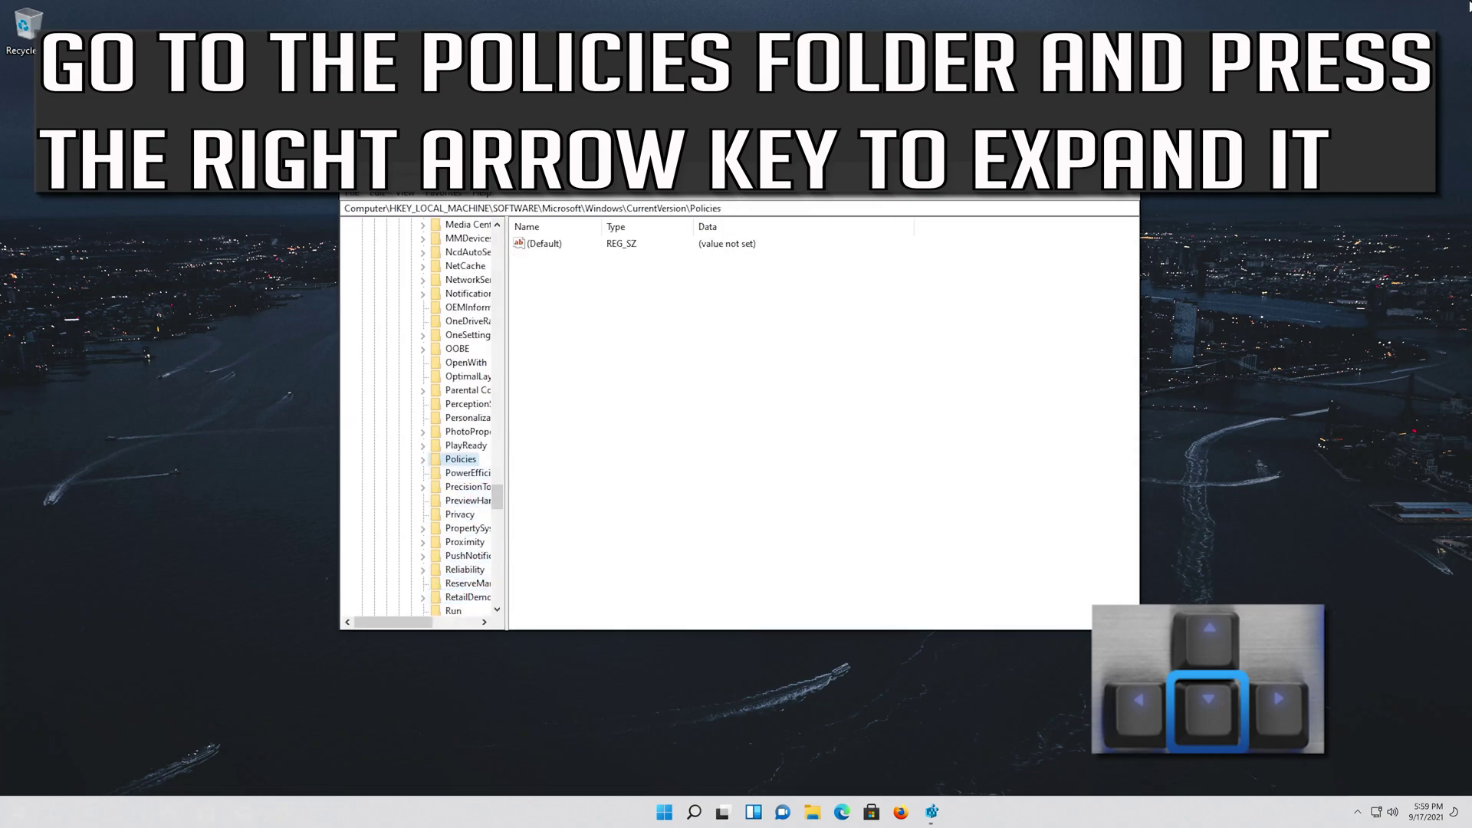
key(Right)
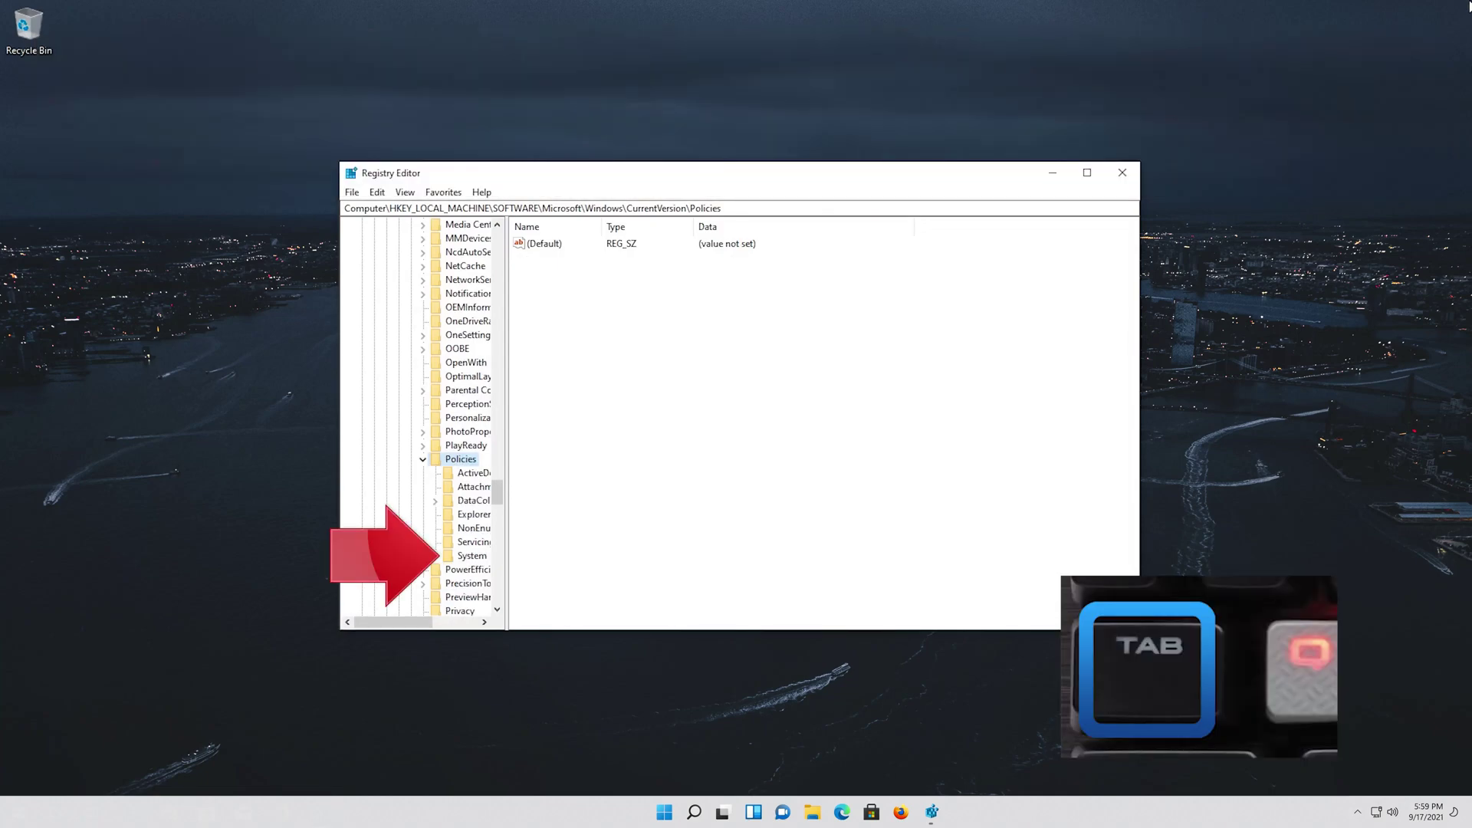
key(Down)
key(Down)
key(Down)
key(Down)
key(Down)
key(Down)
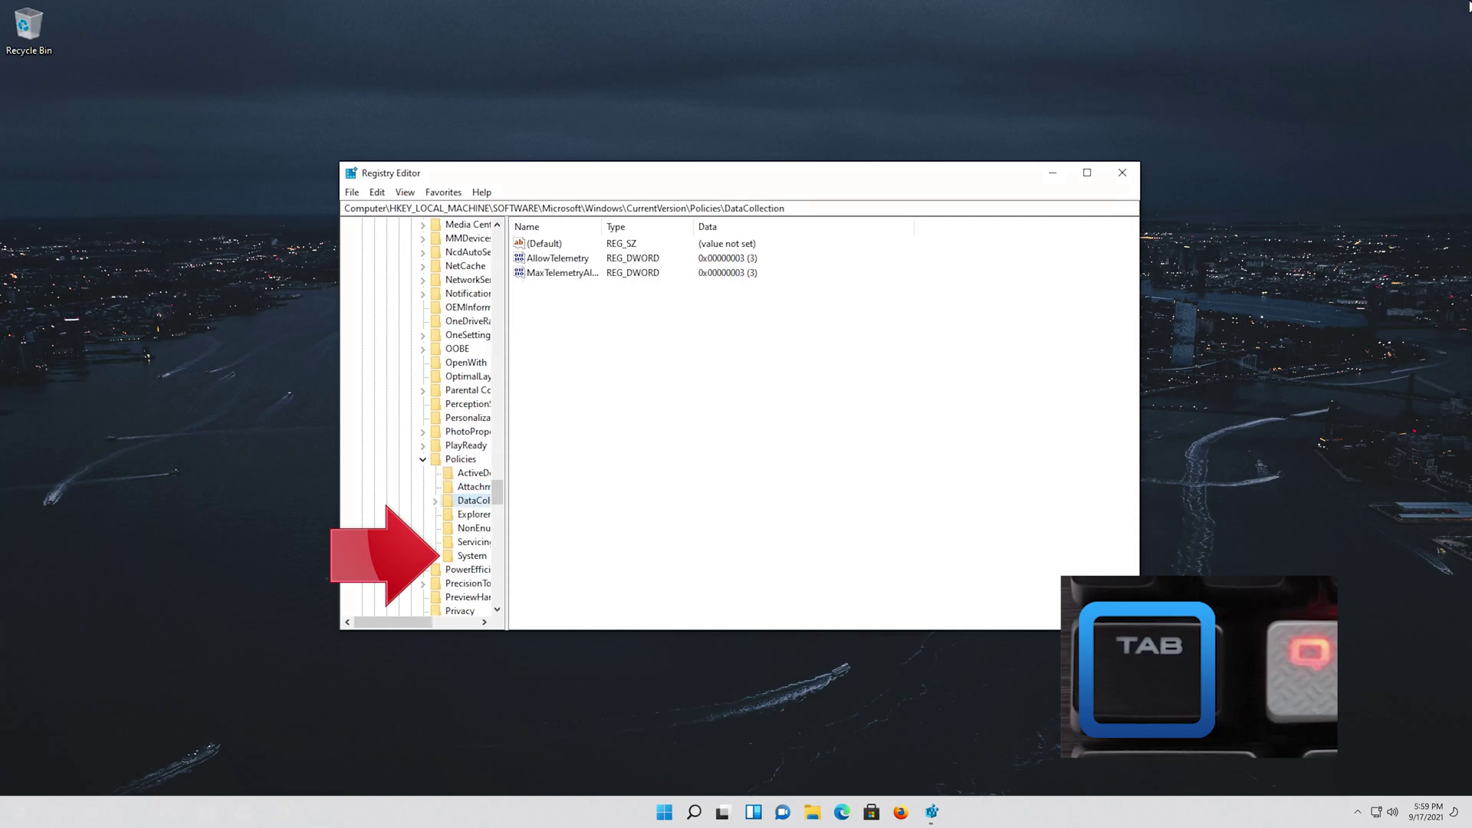
key(Down)
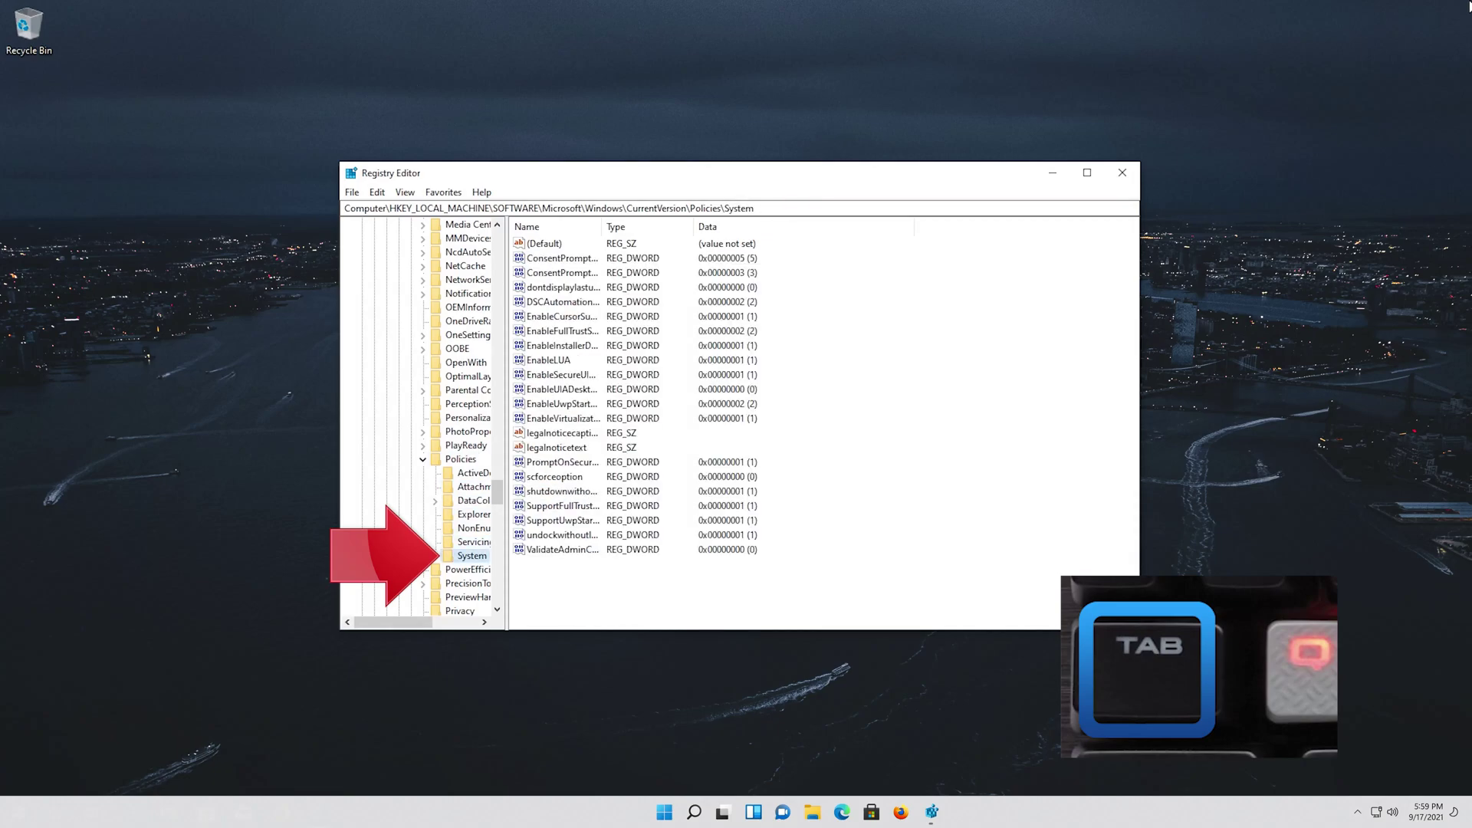
Step: Change EnableCursorSuppression's value data to 0, then bring up the Ctrl+Alt+Del security screen
key(Tab)
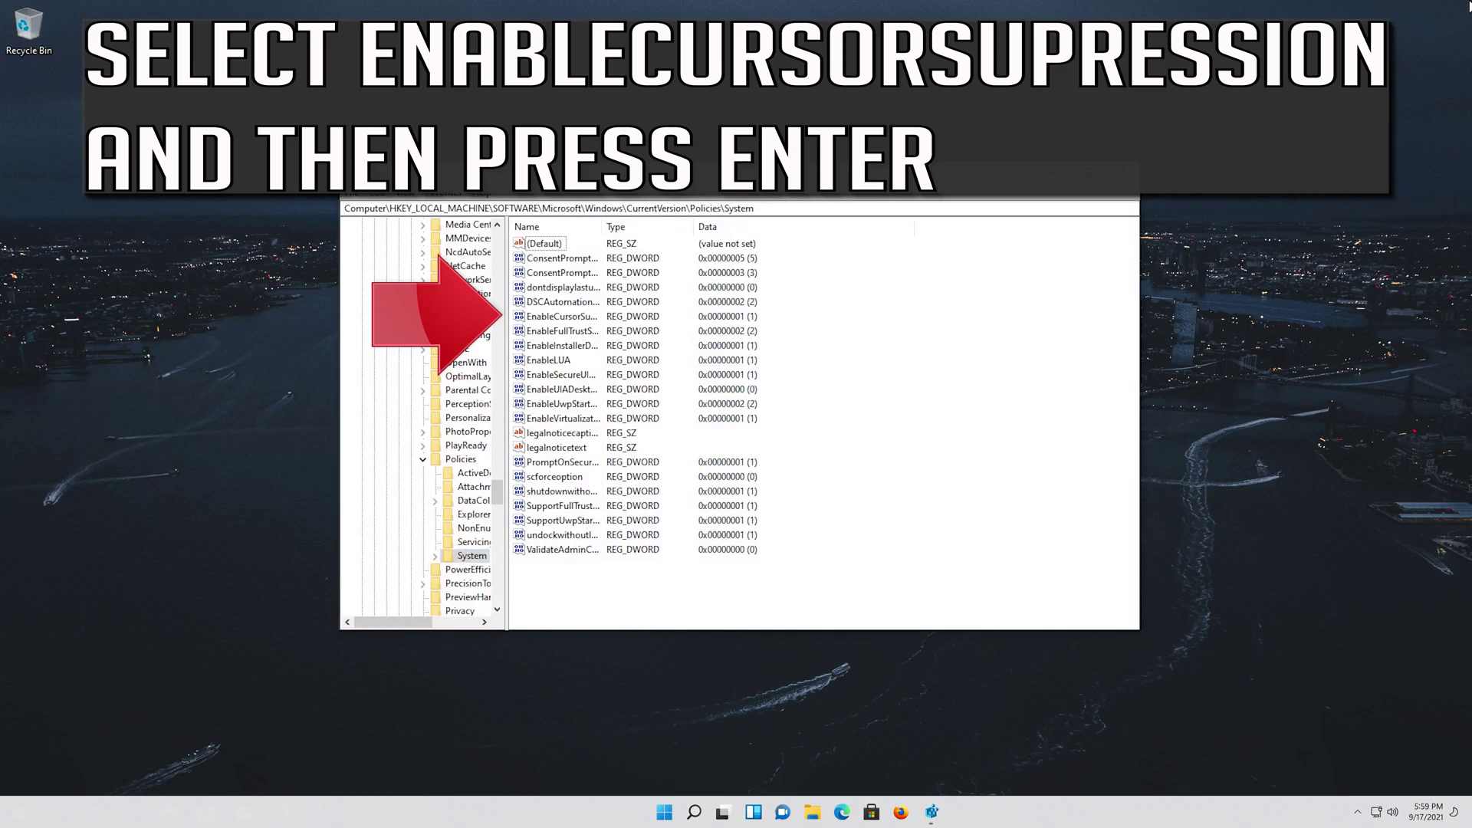
key(Down)
key(Down)
key(Down)
key(Down)
key(Down)
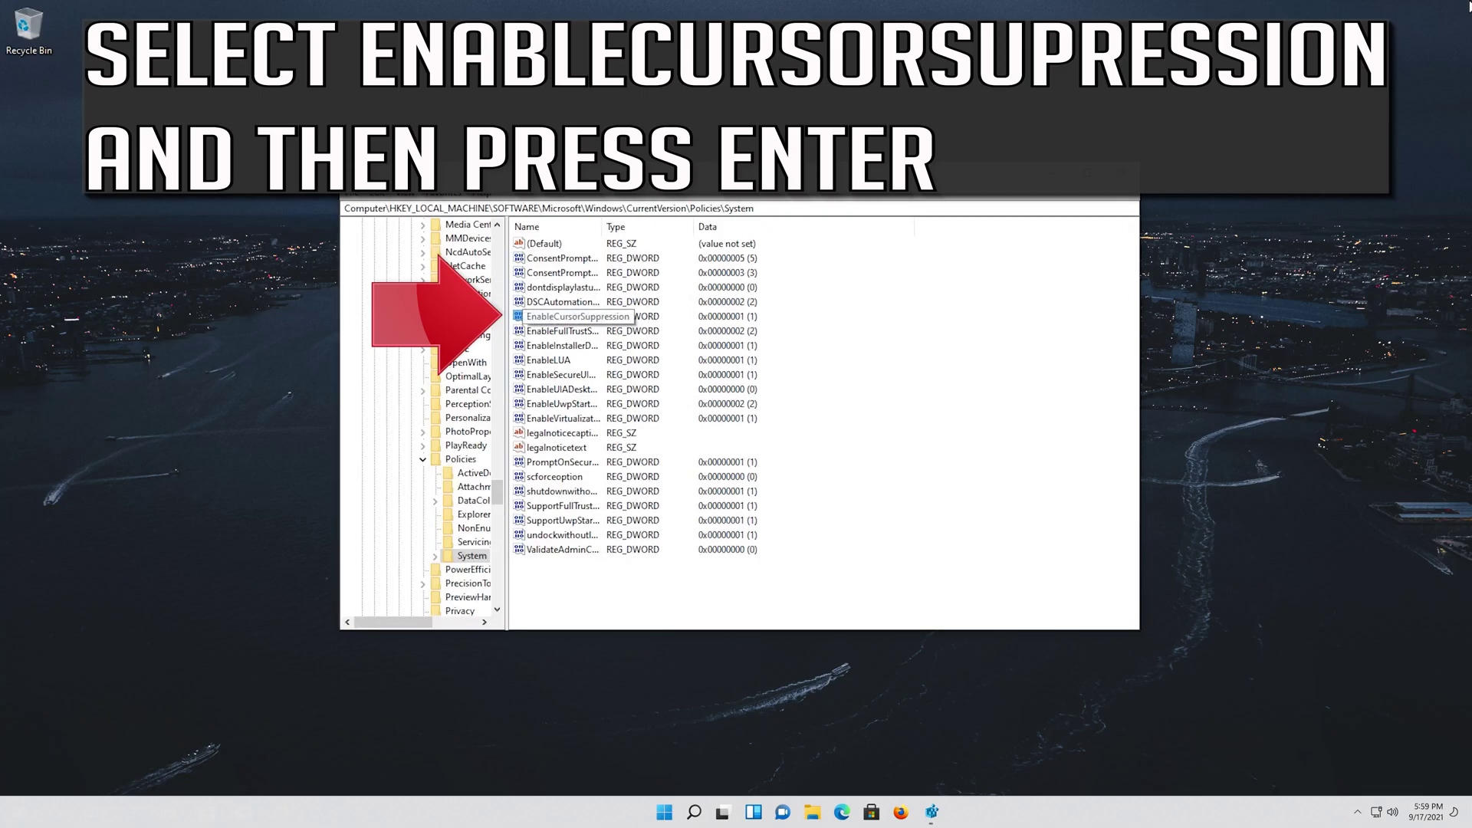
key(Return)
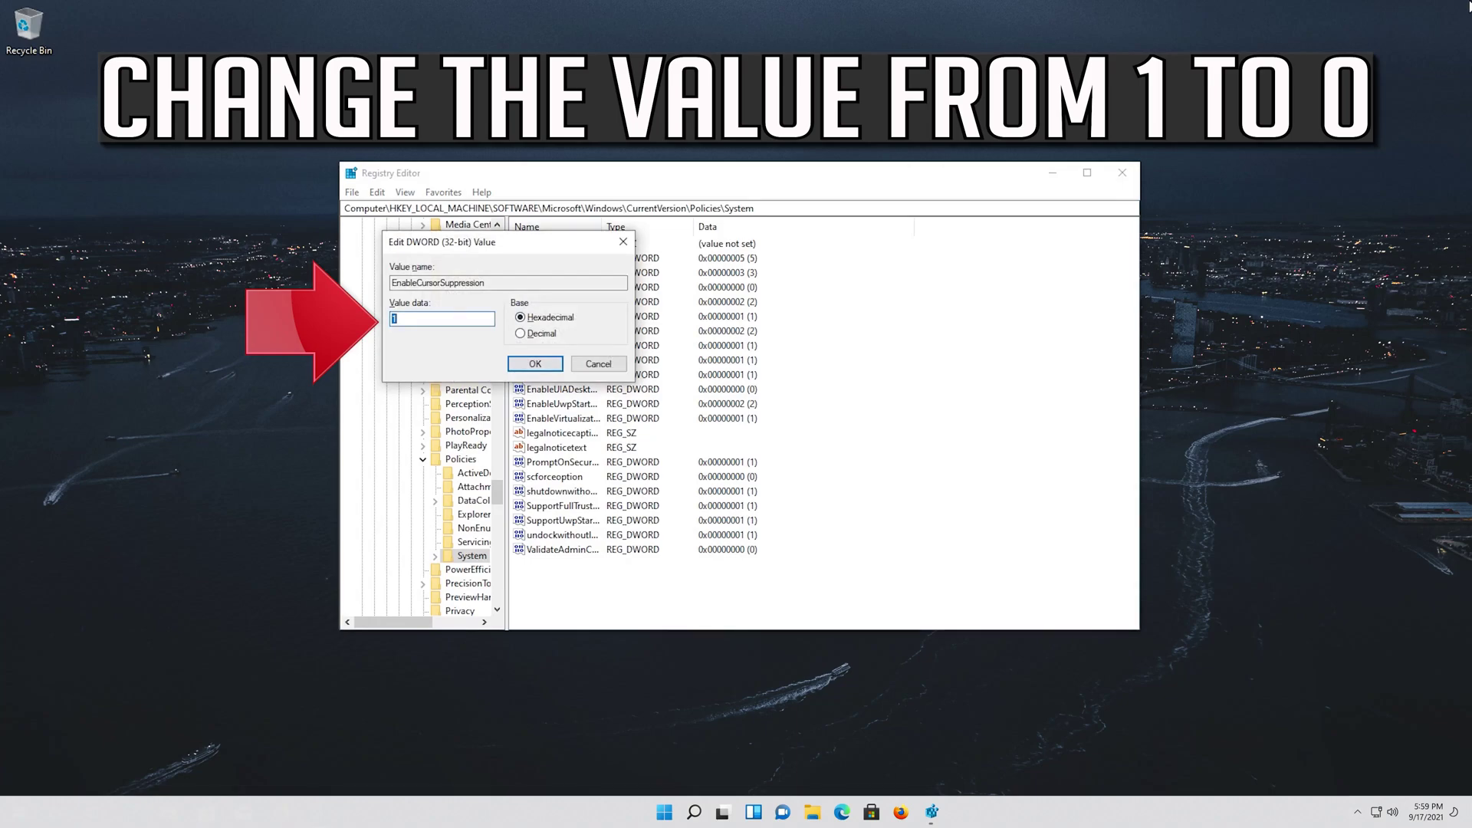
text(0)
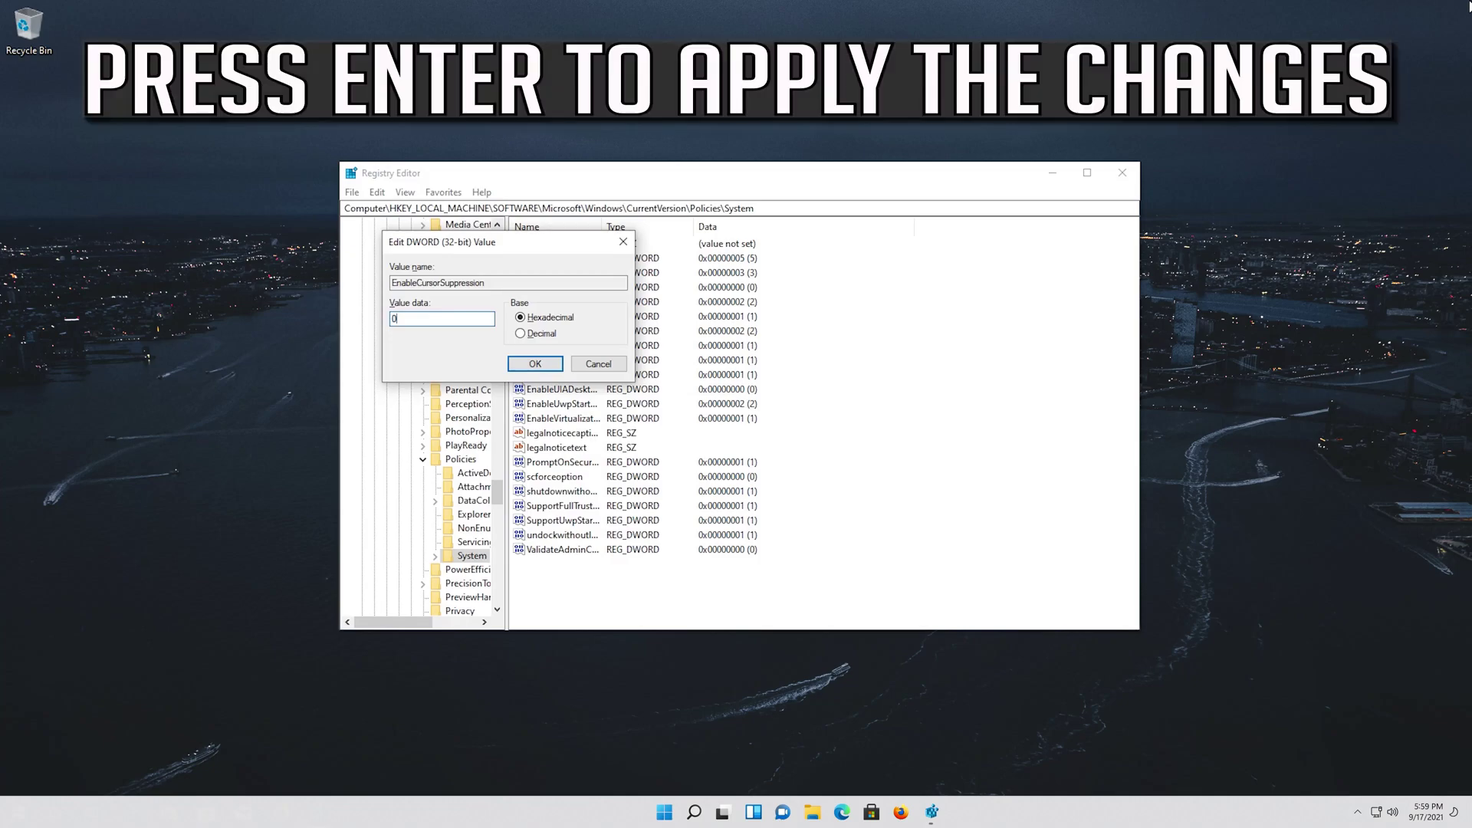
key(Return)
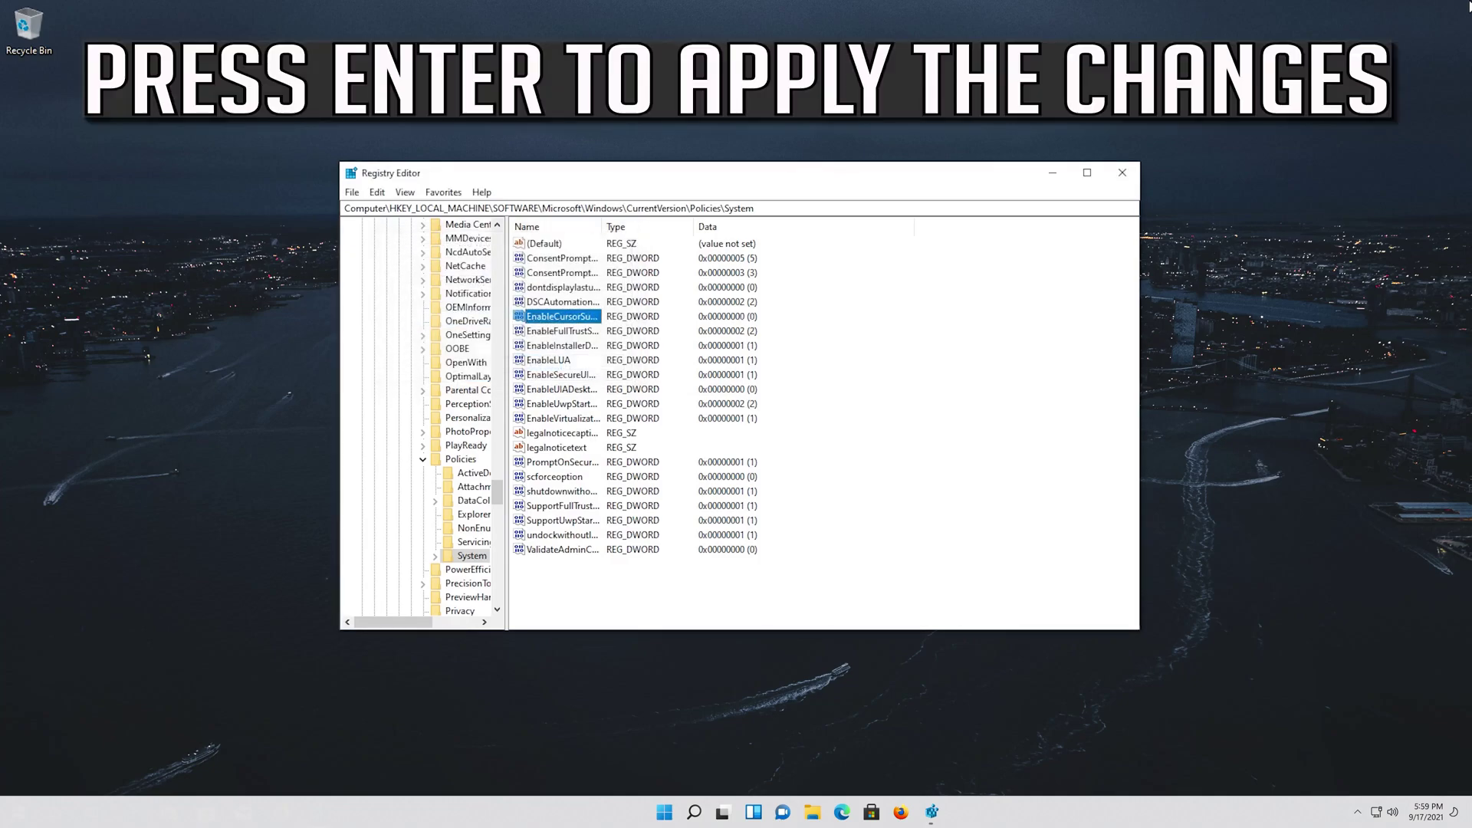
key(ctrl+alt+Delete)
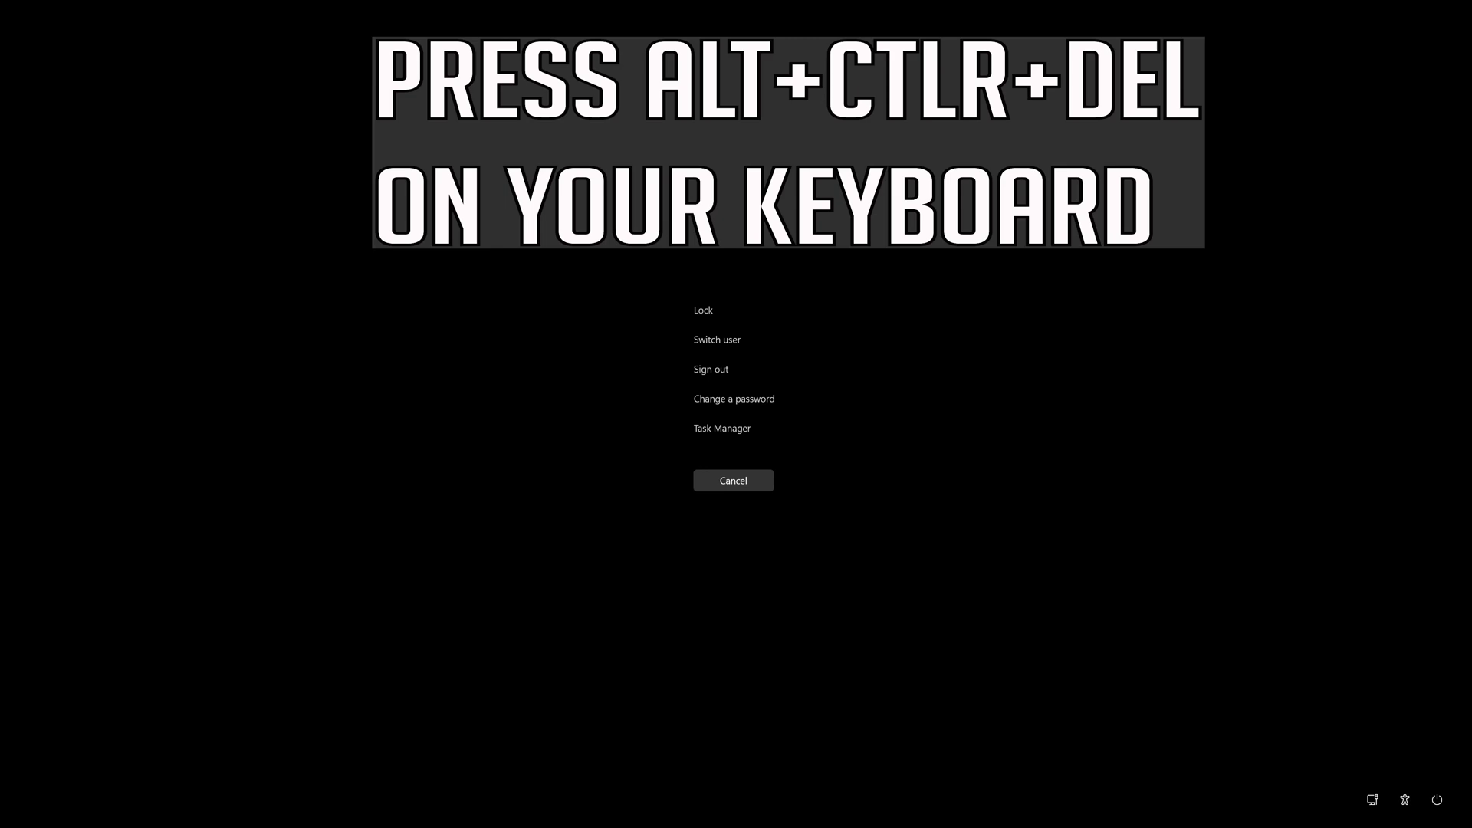
Step: Expand the security screen's Power button menu showing Sleep, Shut down and Restart
key(Tab)
key(Tab)
key(Tab)
key(Tab)
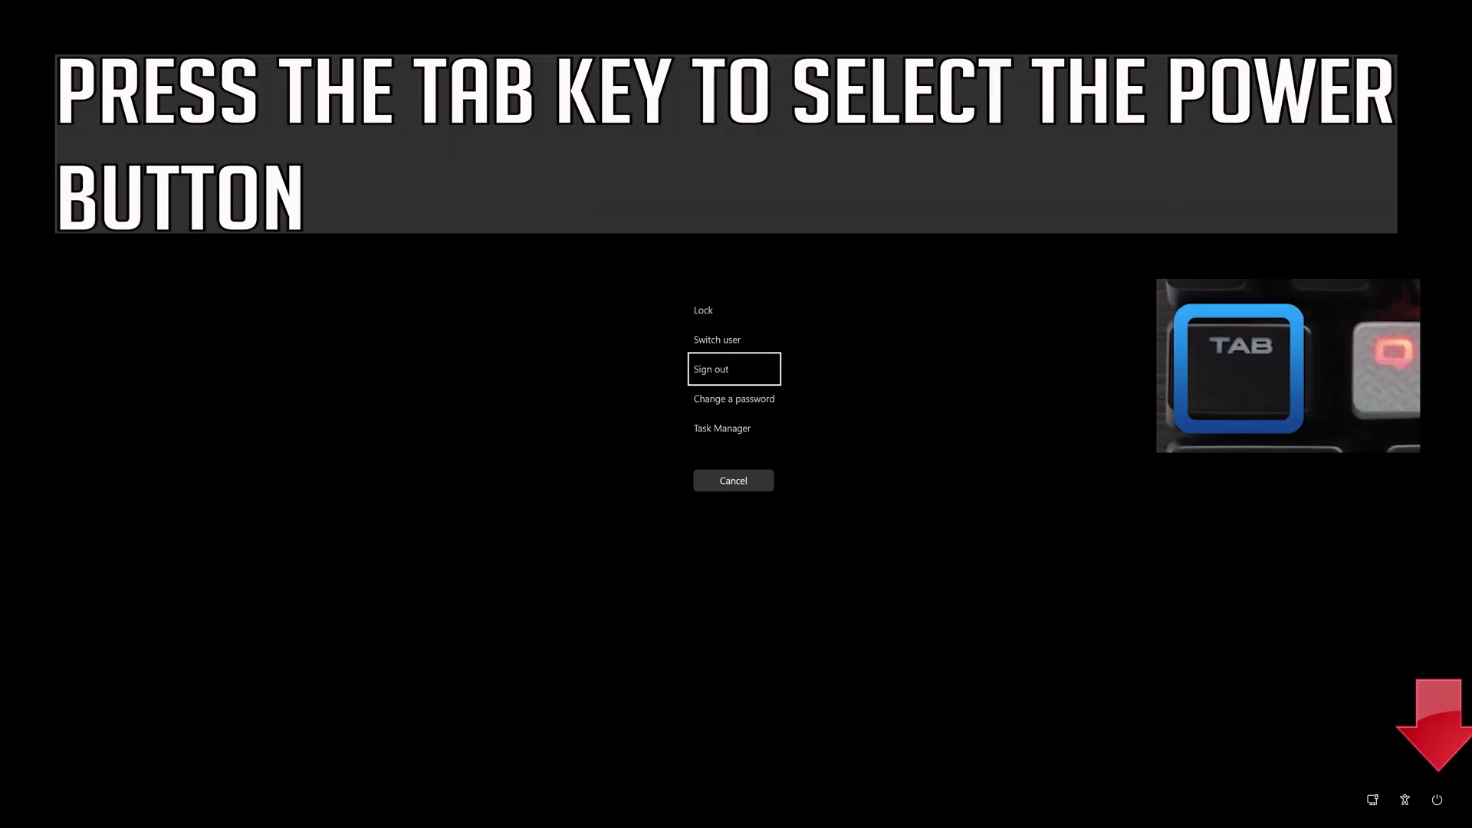
key(Tab)
key(Tab)
key(Tab)
key(Tab)
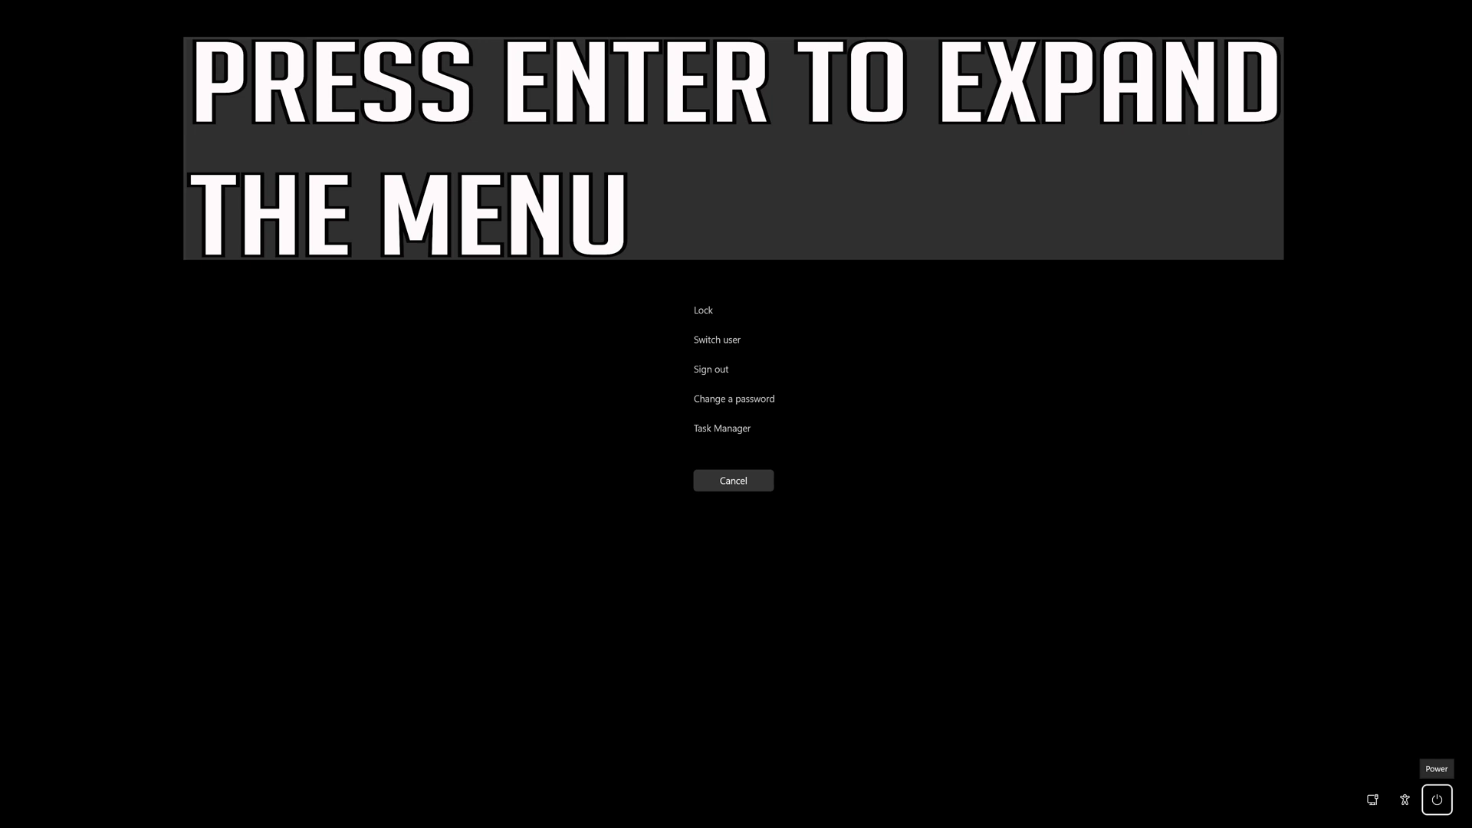
key(Return)
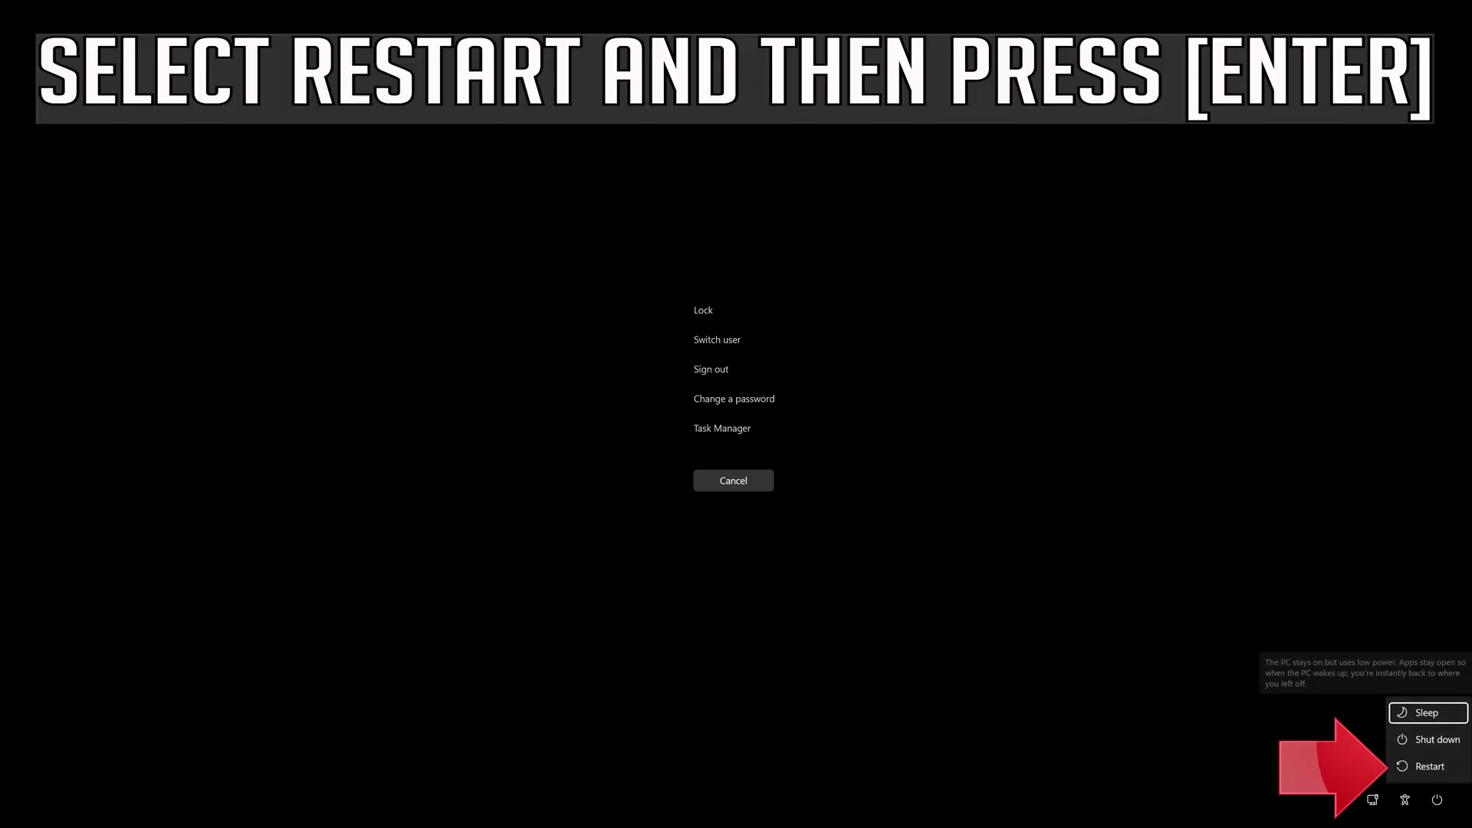